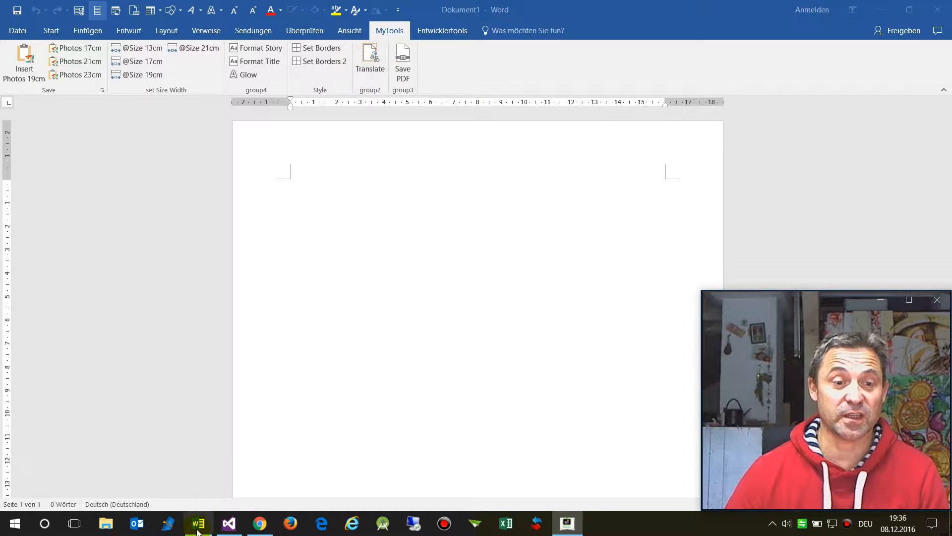
- Switch to Chrome and open the welt.de article about Draghi and the euro from Google News
{"action": "left_click", "coordinate": [259, 526]}
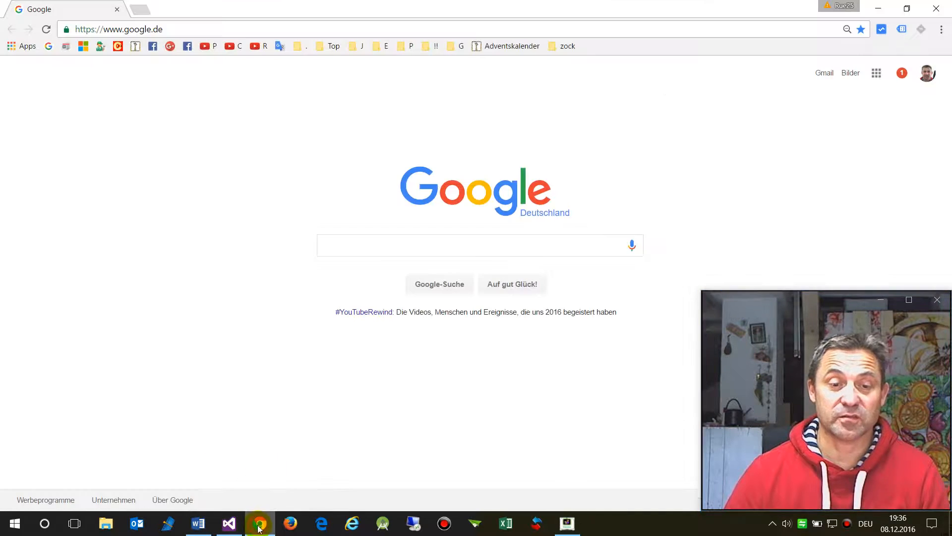
{"action": "left_click", "coordinate": [67, 48]}
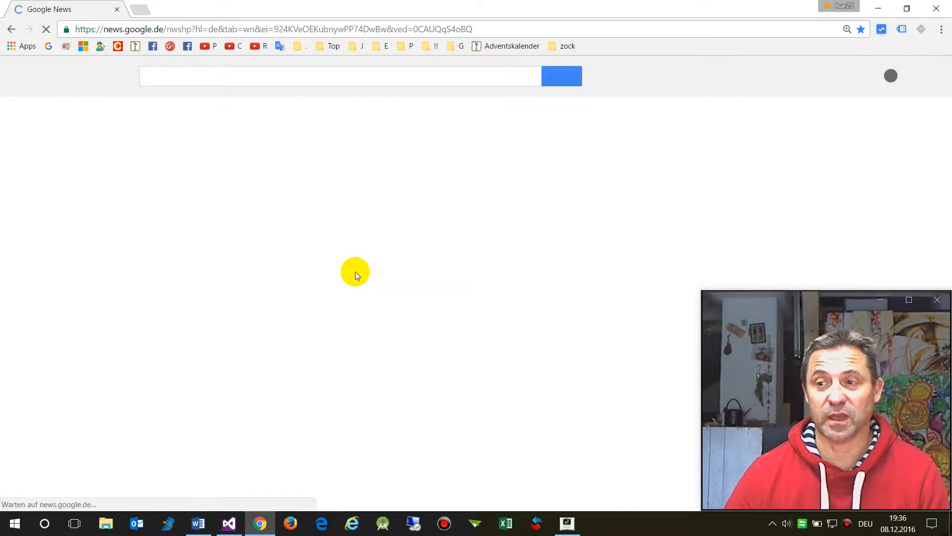
{"action": "left_click", "coordinate": [264, 175]}
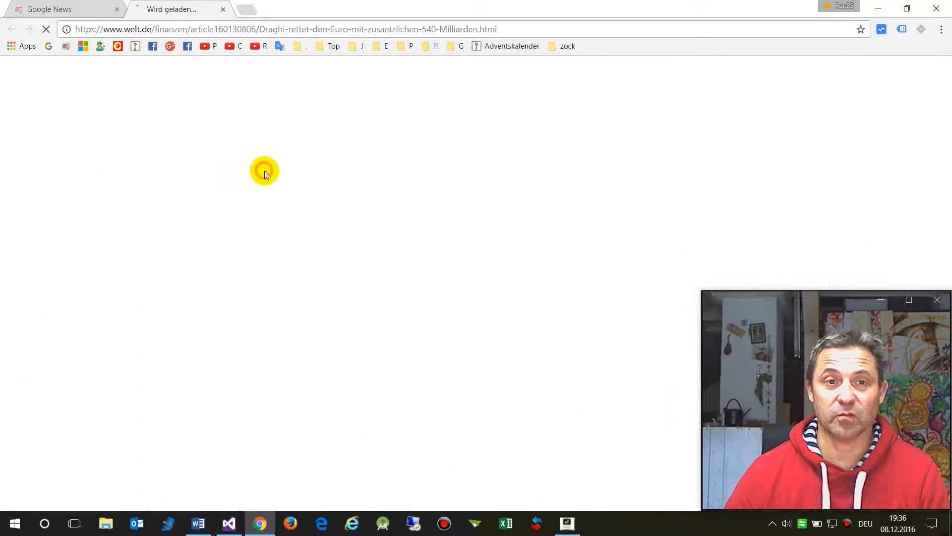
{"action": "scroll", "coordinate": [201, 278], "scroll_direction": "down", "scroll_amount": 10}
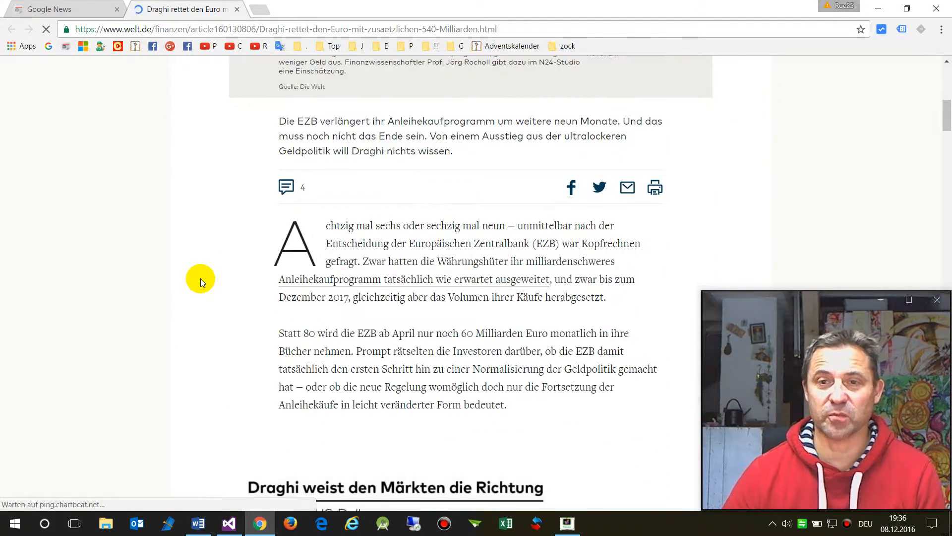
- Copy the article text from its first paragraph through the "Nur der Himmel ist das Limit" chart and paste it into the blank Word document
{"action": "left_click_drag", "start_coordinate": [327, 163], "coordinate": [549, 340]}
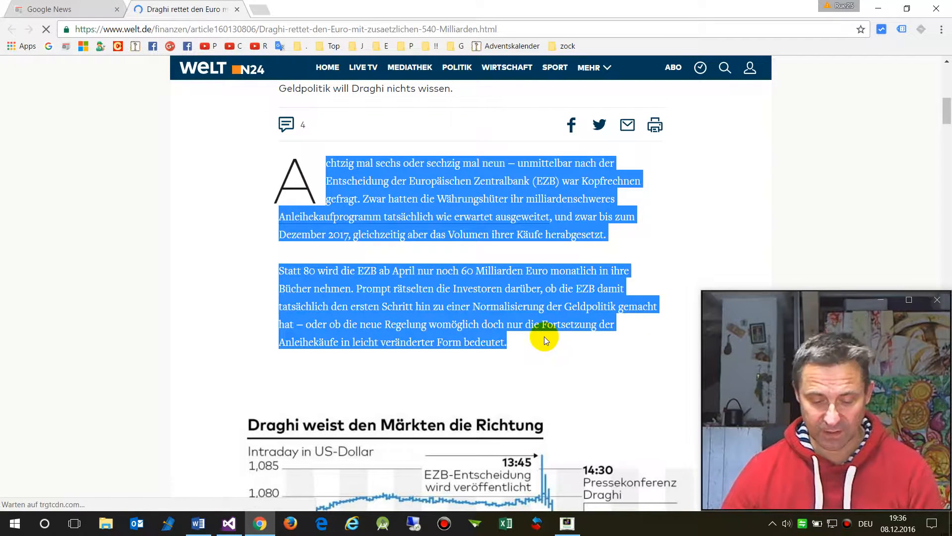
{"action": "scroll", "coordinate": [525, 329], "scroll_direction": "down", "scroll_amount": 7}
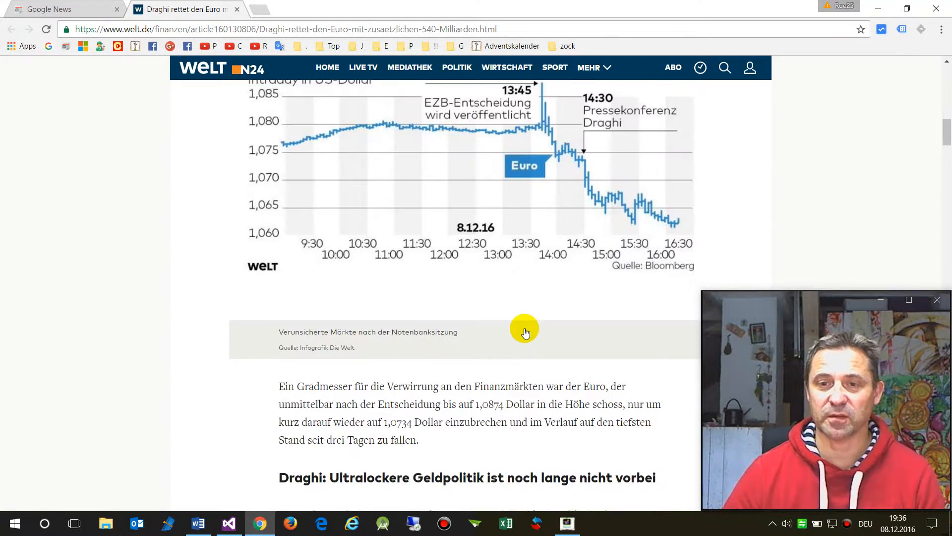
{"action": "scroll", "coordinate": [527, 343], "scroll_direction": "down", "scroll_amount": 6}
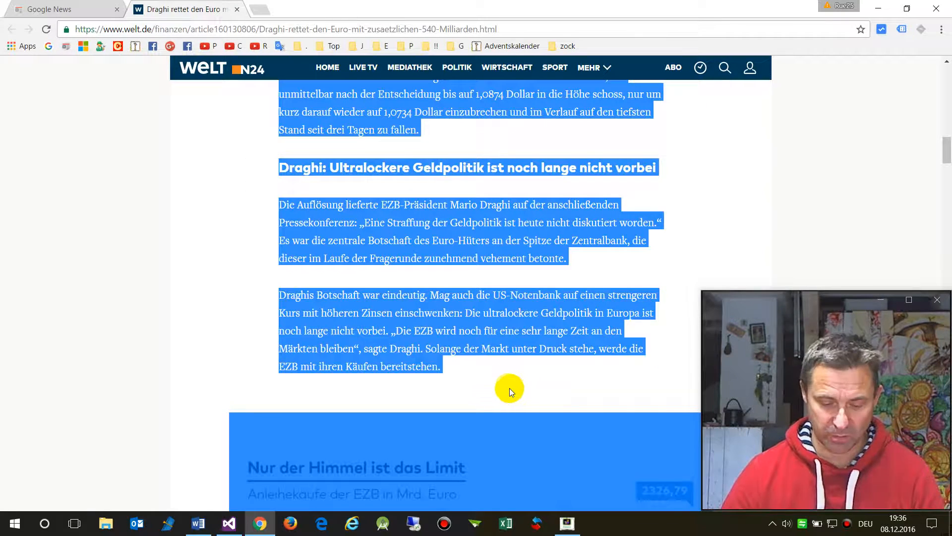
{"action": "key", "text": "alt+Tab"}
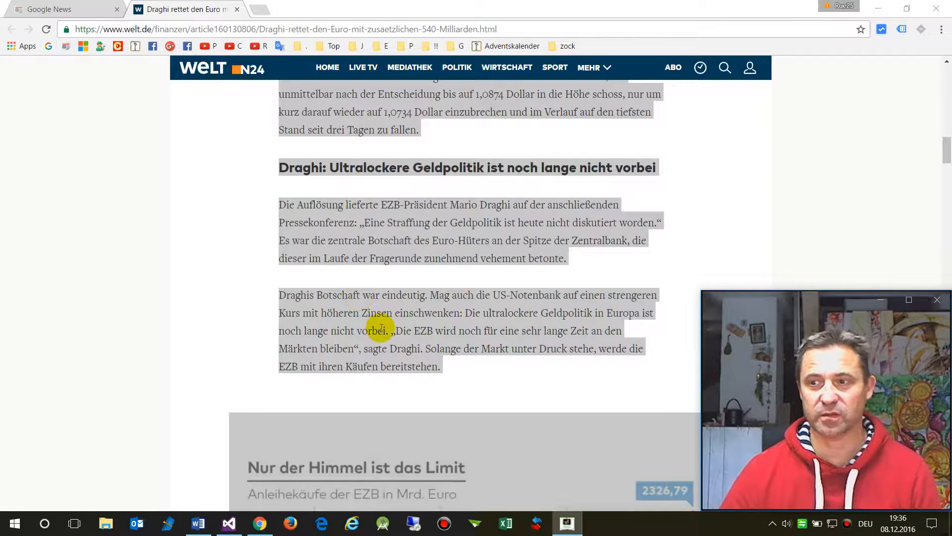
{"action": "left_click", "coordinate": [197, 524]}
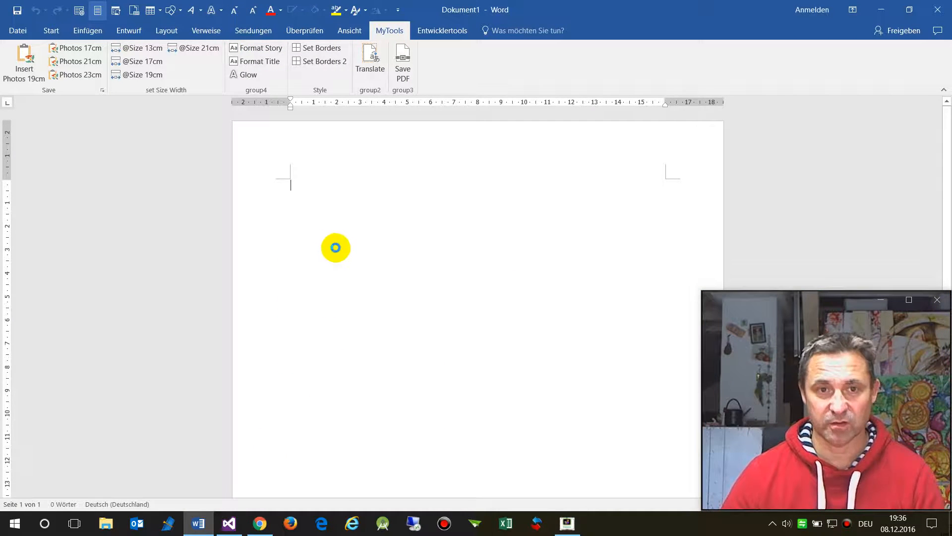
{"action": "key", "text": "ctrl+v"}
- Resize the pasted chart images to a width of 13 cm with the custom size macro
{"action": "scroll", "coordinate": [349, 262], "scroll_direction": "up", "scroll_amount": 5}
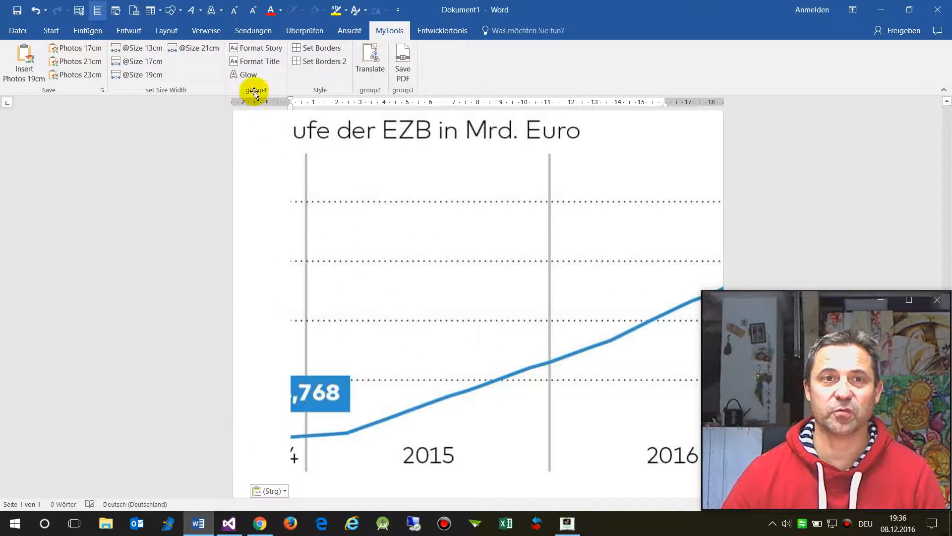
{"action": "left_click", "coordinate": [146, 48]}
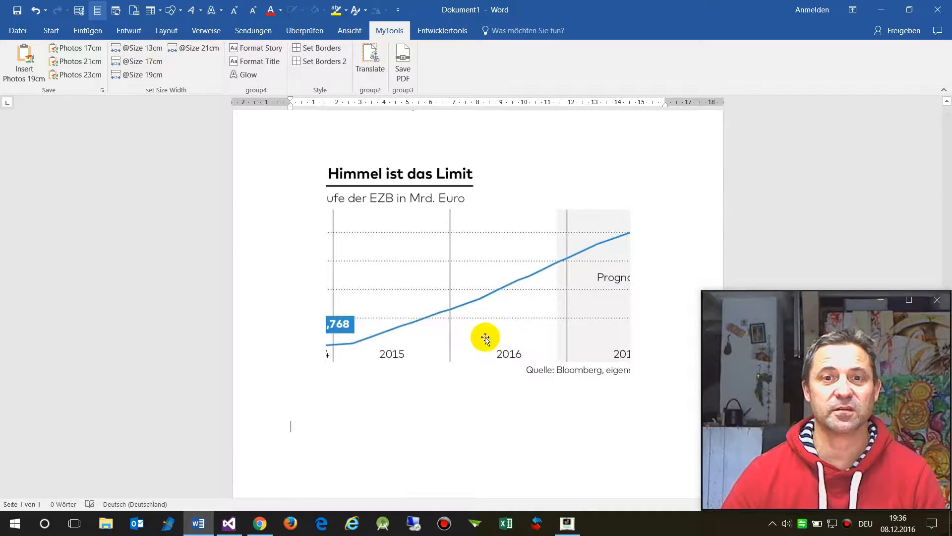
{"action": "scroll", "coordinate": [485, 348], "scroll_direction": "up", "scroll_amount": 15}
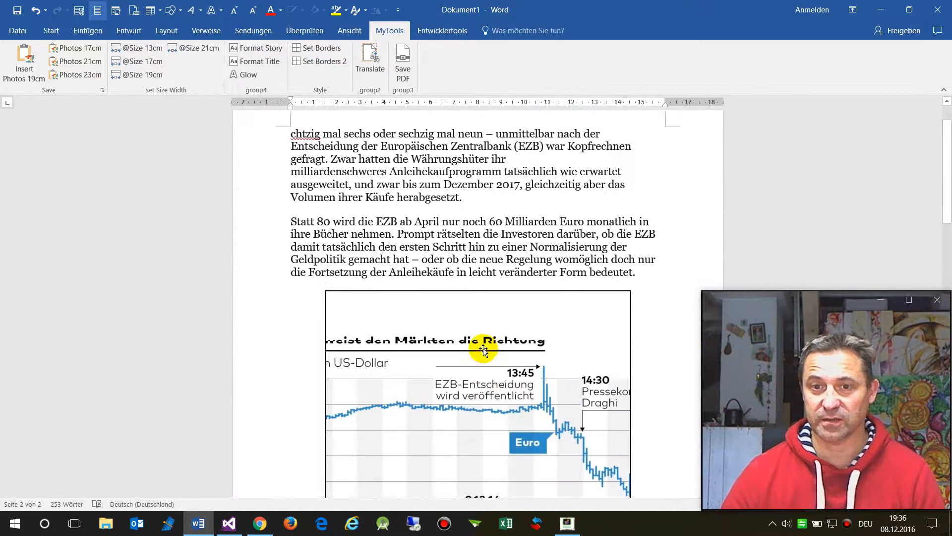
- Add the missing letter "A" at the very start of the pasted text so the first word reads "Achtzig"
{"action": "scroll", "coordinate": [483, 350], "scroll_direction": "up", "scroll_amount": 3}
{"action": "left_click", "coordinate": [291, 187]}
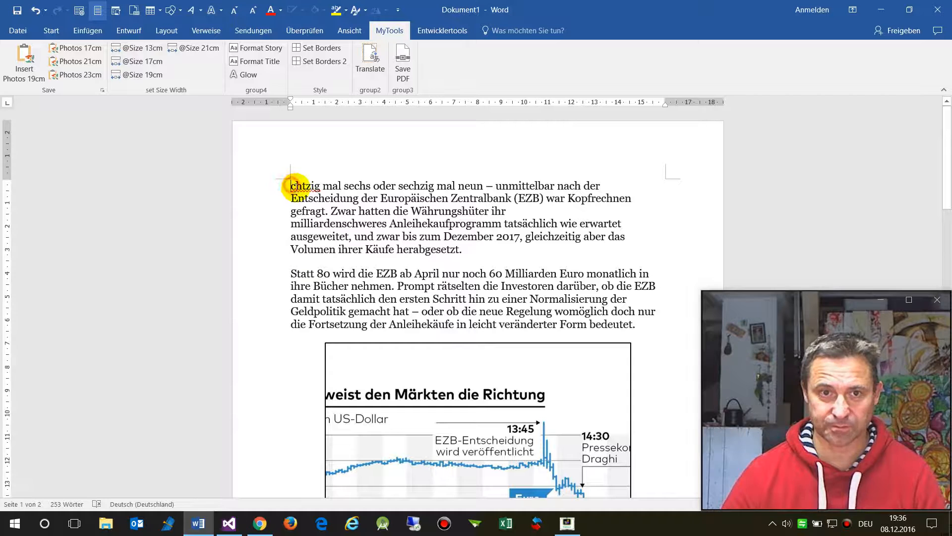
{"action": "type", "text": "A"}
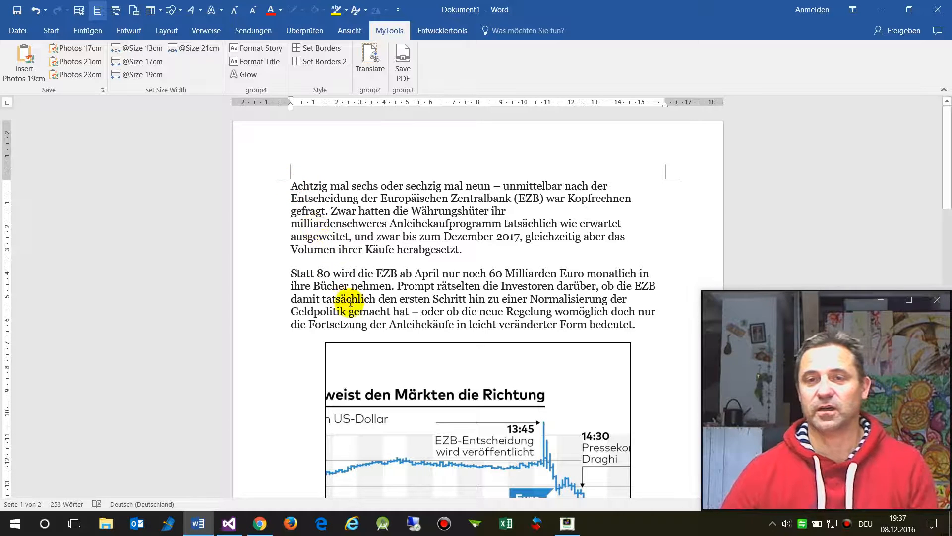
- Translate the whole document from German into English with the custom Translate add-in and review the text around the charts
{"action": "scroll", "coordinate": [482, 293], "scroll_direction": "down", "scroll_amount": 4}
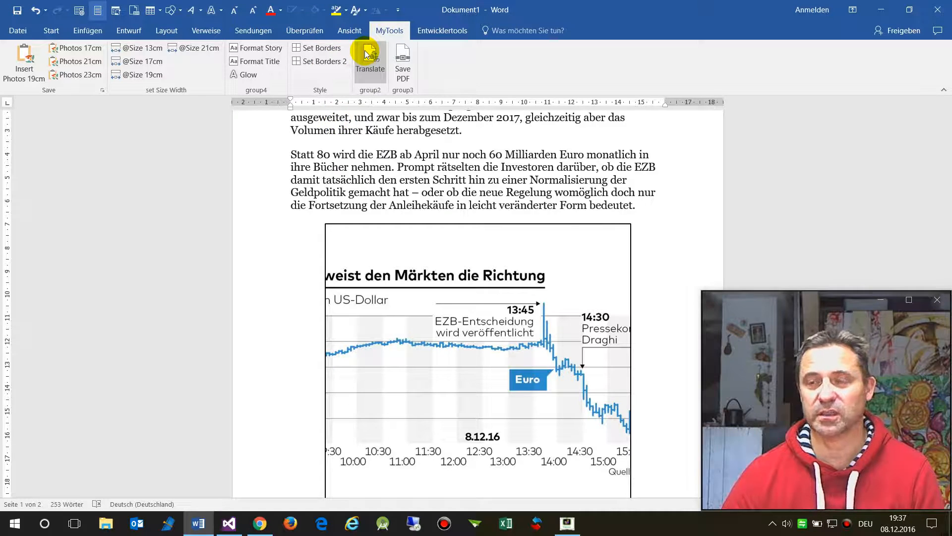
{"action": "left_click", "coordinate": [371, 69]}
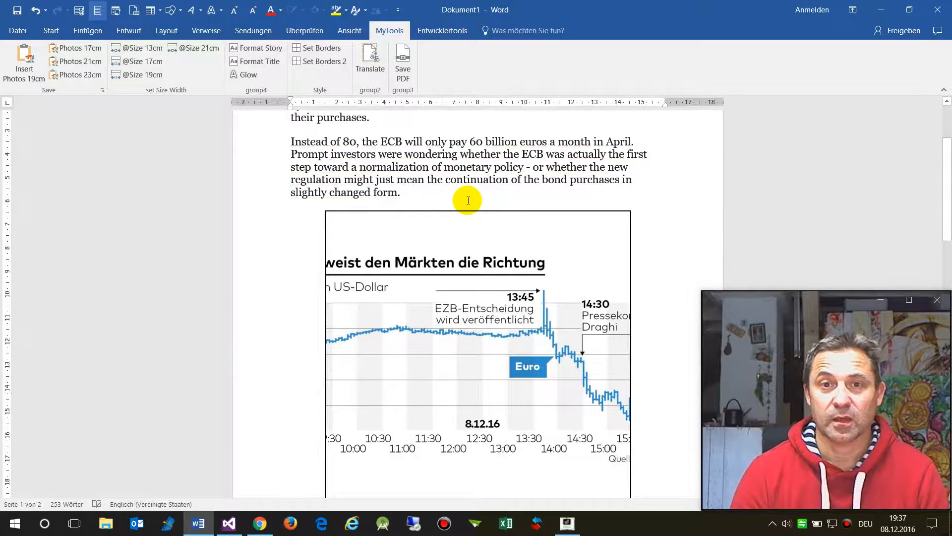
{"action": "scroll", "coordinate": [372, 210], "scroll_direction": "down", "scroll_amount": 12}
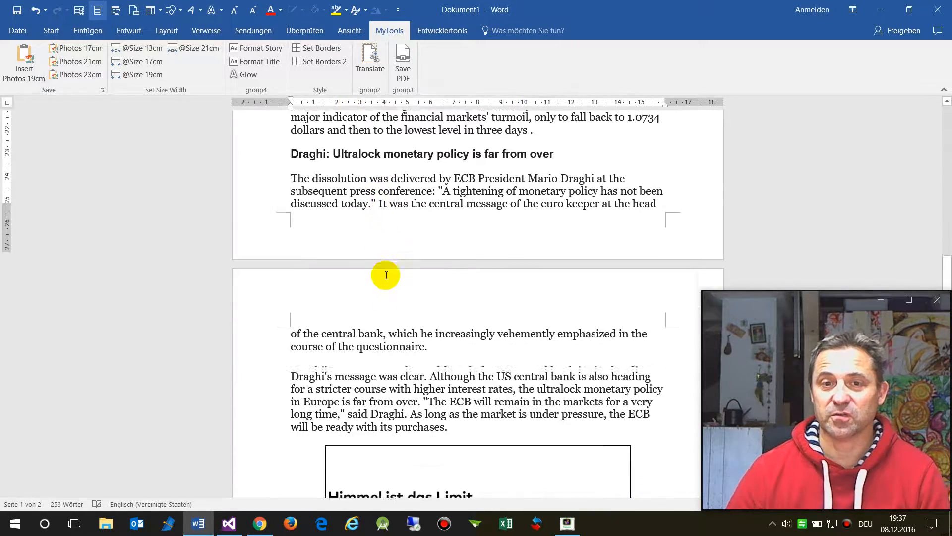
{"action": "scroll", "coordinate": [385, 275], "scroll_direction": "down", "scroll_amount": 8}
{"action": "scroll", "coordinate": [386, 275], "scroll_direction": "up", "scroll_amount": 20}
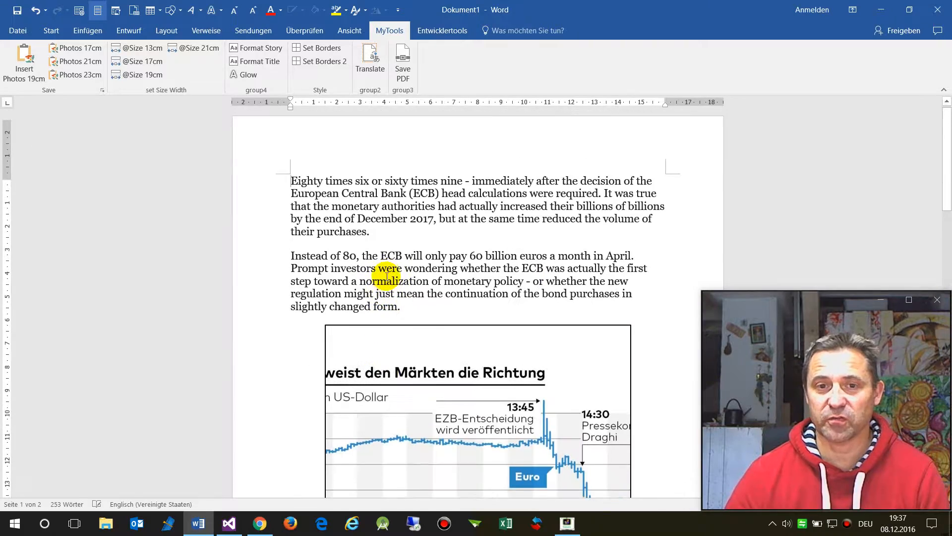
{"action": "left_click", "coordinate": [417, 371]}
{"action": "scroll", "coordinate": [419, 367], "scroll_direction": "down", "scroll_amount": 5}
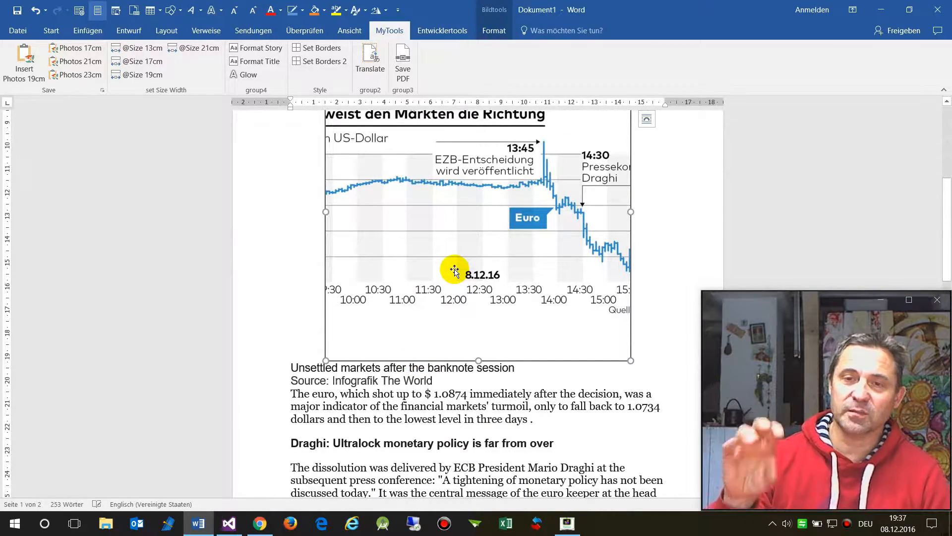
{"action": "scroll", "coordinate": [449, 360], "scroll_direction": "down", "scroll_amount": 10}
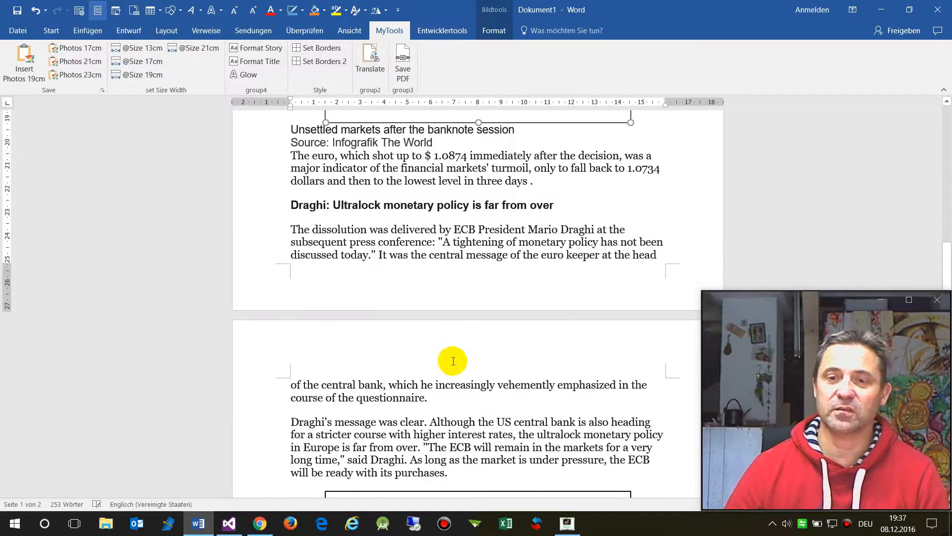
{"action": "left_click_drag", "start_coordinate": [233, 294], "coordinate": [323, 185]}
{"action": "left_click", "coordinate": [292, 152]}
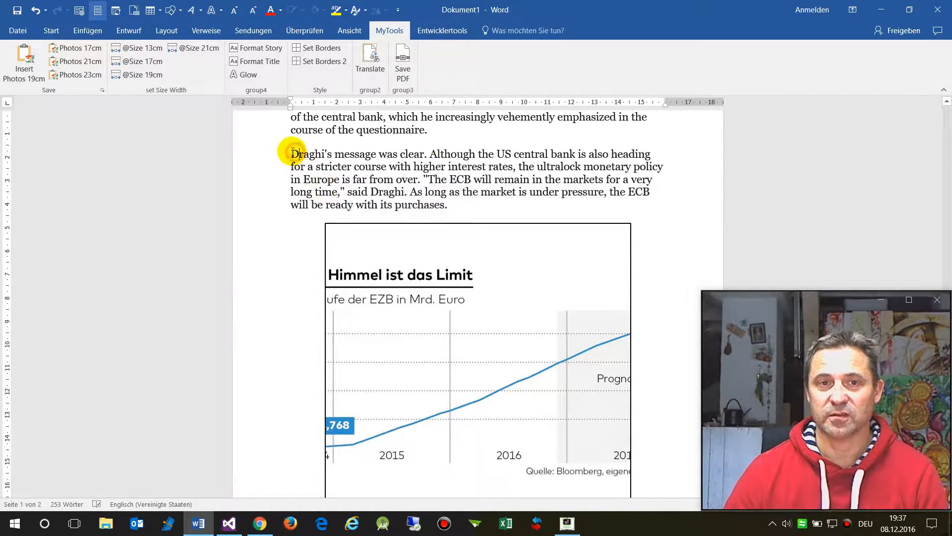
{"action": "left_click", "coordinate": [641, 394], "text": "shift"}
{"action": "key", "text": "Delete"}
{"action": "key", "text": "ctrl+z"}
- Insert two empty paragraphs after the first translated paragraph, which ends with "their purchases."
{"action": "scroll", "coordinate": [362, 272], "scroll_direction": "up", "scroll_amount": 1}
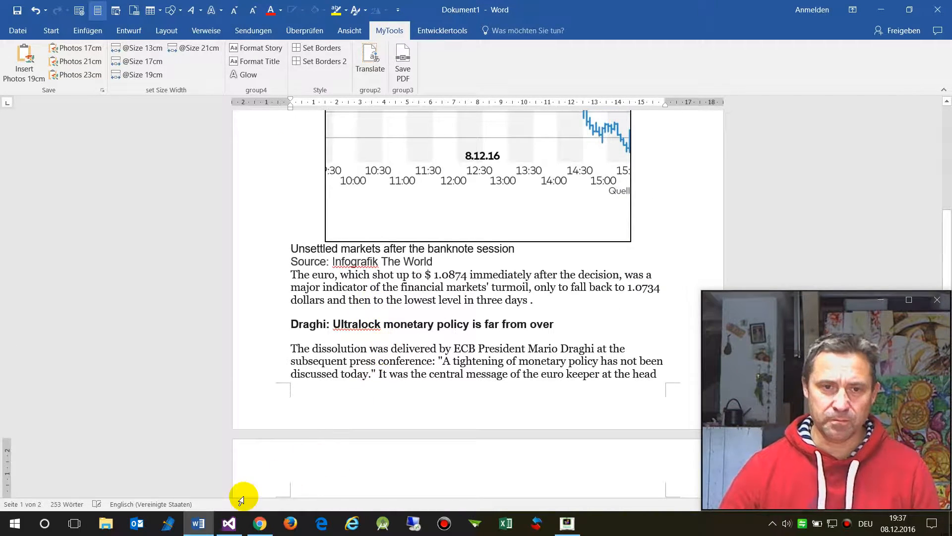
{"action": "scroll", "coordinate": [375, 355], "scroll_direction": "up", "scroll_amount": 10}
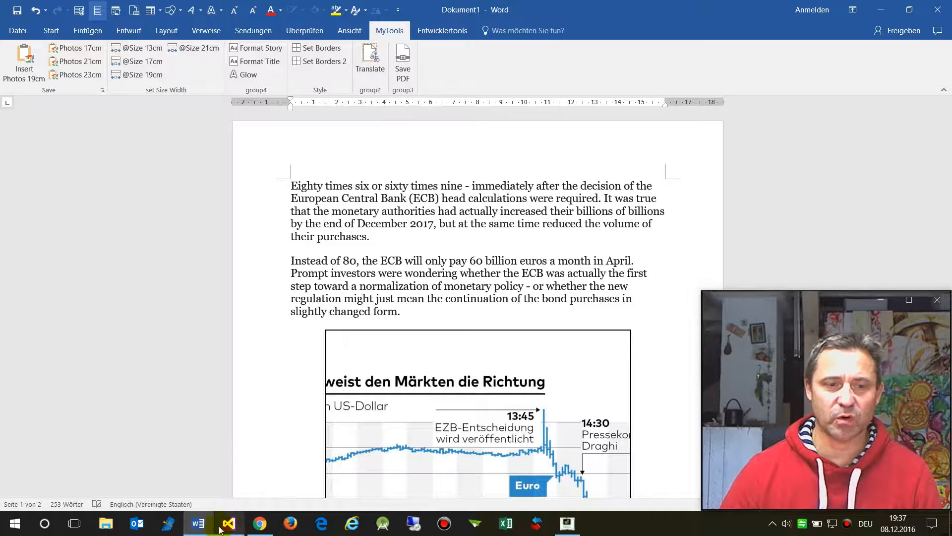
{"action": "left_click", "coordinate": [290, 253]}
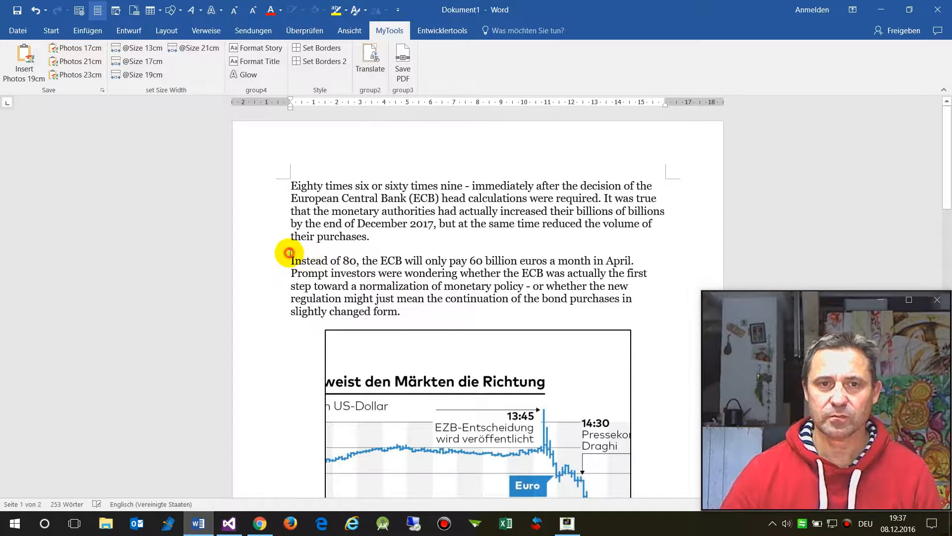
{"action": "left_click", "coordinate": [379, 234]}
{"action": "key", "text": "Return"}
{"action": "key", "text": "Return"}
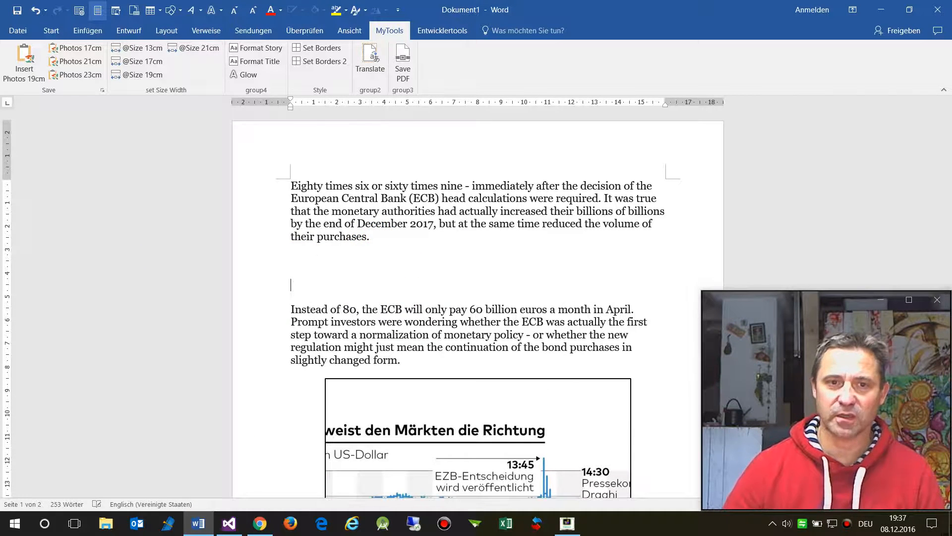
- Switch to Visual Studio and copy the do_translate_all() code from its declaration down to the _frmTranslate.Close(); line
{"action": "left_click", "coordinate": [229, 523]}
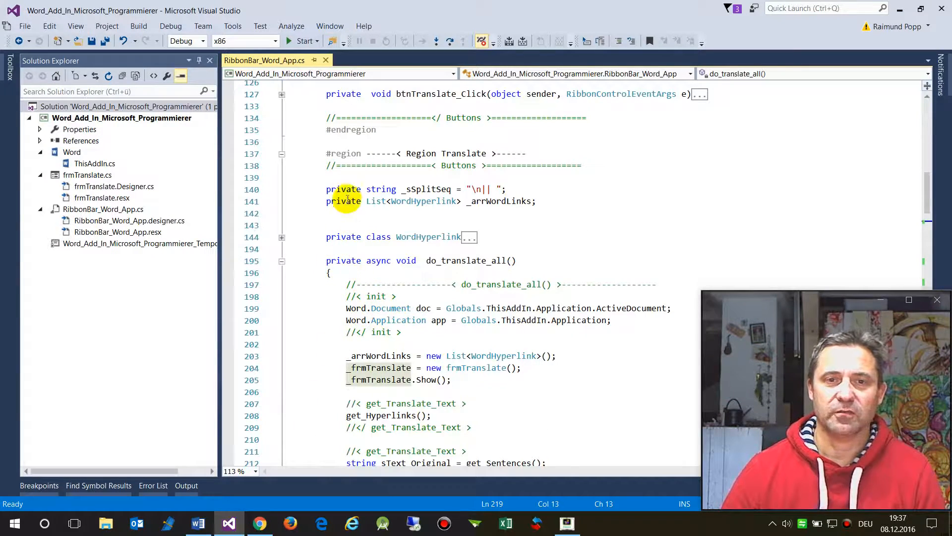
{"action": "scroll", "coordinate": [382, 372], "scroll_direction": "down", "scroll_amount": 3}
{"action": "left_click_drag", "start_coordinate": [327, 153], "coordinate": [525, 439]}
{"action": "key", "text": "ctrl+c"}
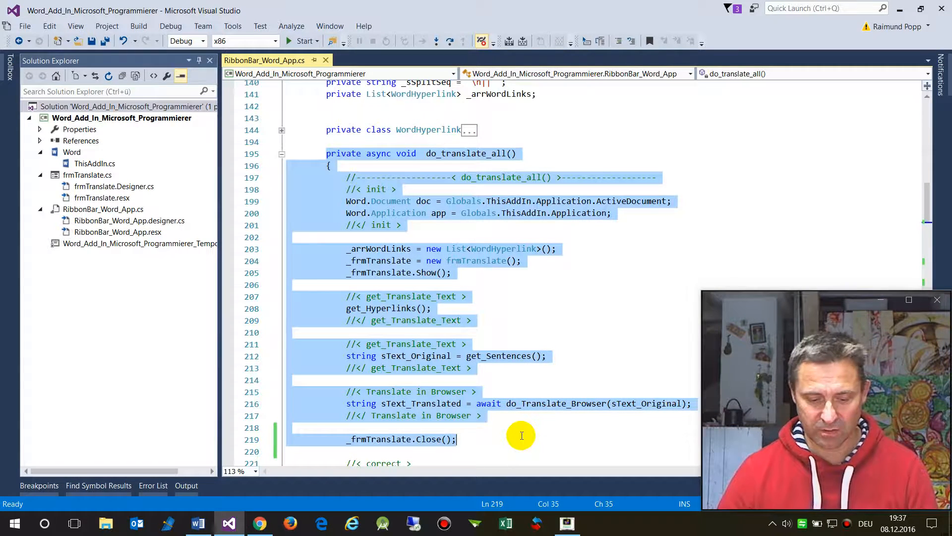
- Back in Word, insert a one-cell table below the first paragraph and paste the copied code into it
{"action": "key", "text": "alt+Tab"}
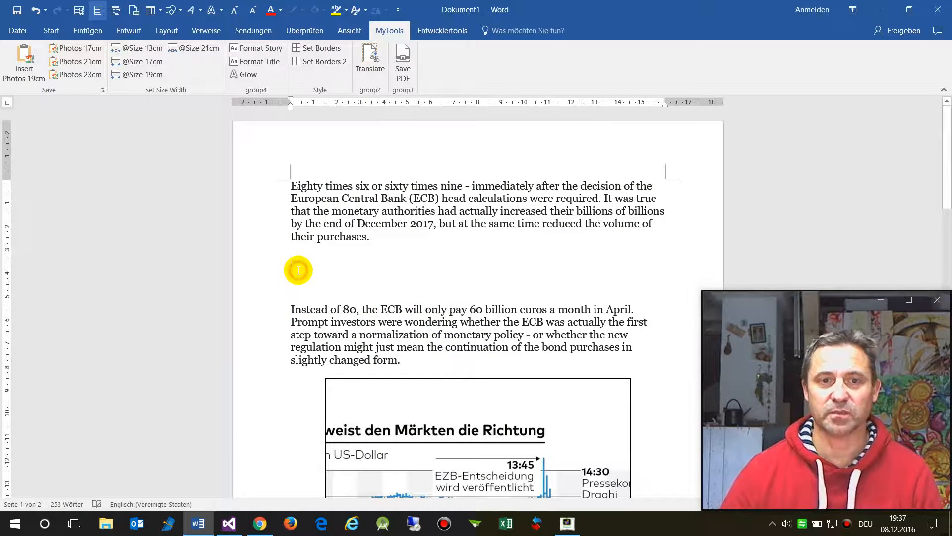
{"action": "left_click", "coordinate": [147, 11]}
{"action": "left_click", "coordinate": [151, 31]}
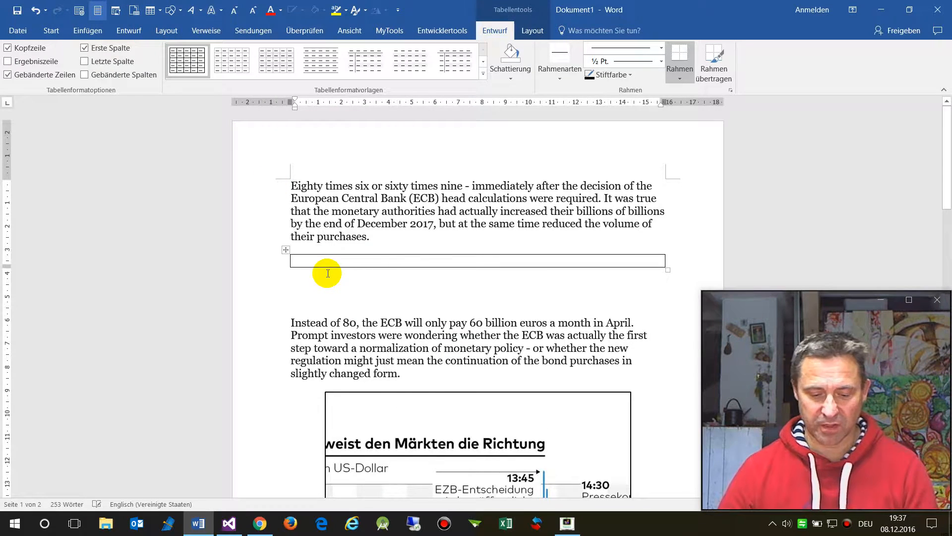
{"action": "key", "text": "ctrl+v"}
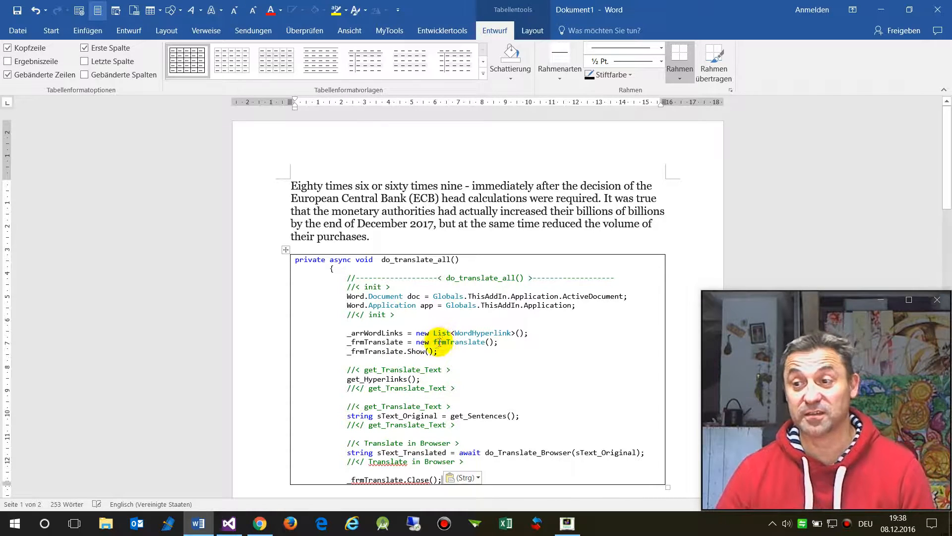
{"action": "scroll", "coordinate": [362, 278], "scroll_direction": "down", "scroll_amount": 1}
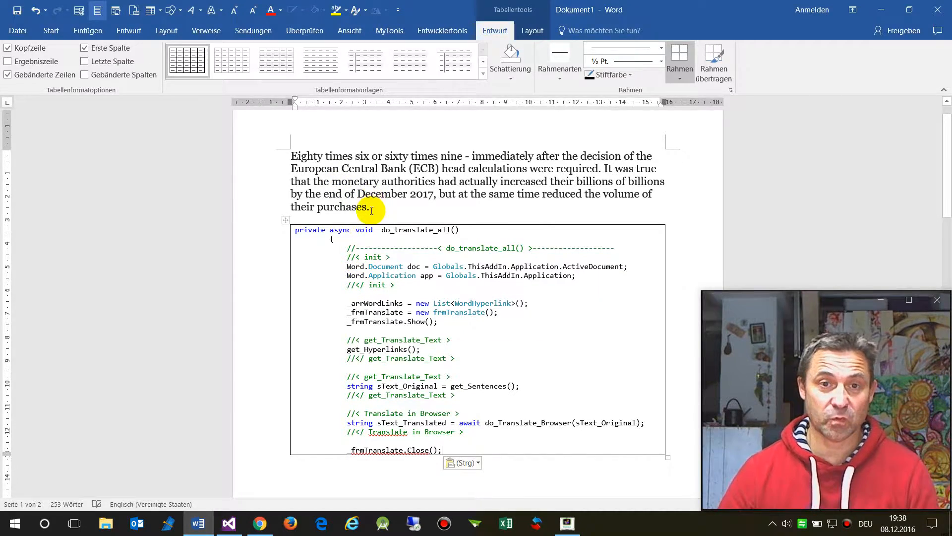
- In the Chrome article, copy the heading "Draghi: Ultralockere Geldpolitik ist noch lange nicht vorbei" and the two paragraphs below it
{"action": "key", "text": "alt+Tab"}
{"action": "key", "text": "alt+Tab"}
{"action": "key", "text": "Tab"}
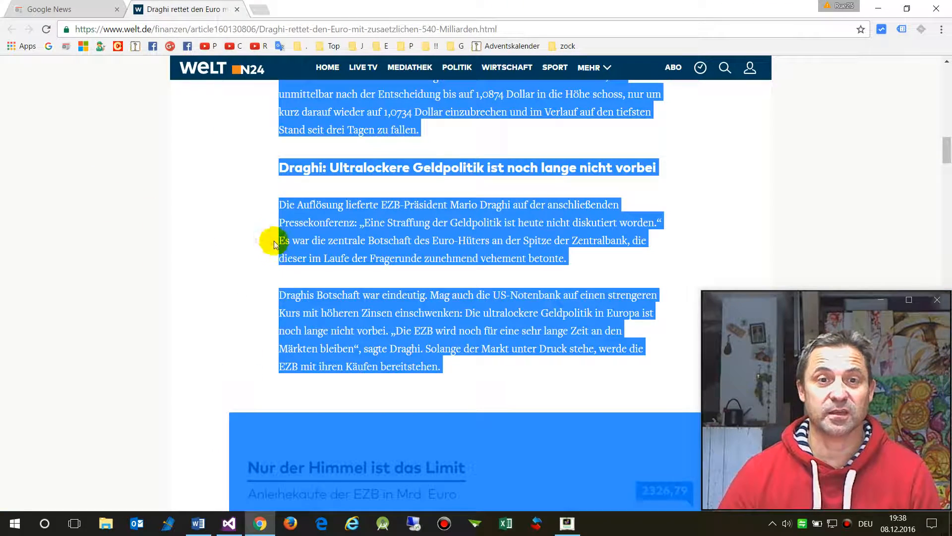
{"action": "left_click", "coordinate": [285, 190]}
{"action": "left_click_drag", "start_coordinate": [279, 168], "coordinate": [498, 364]}
{"action": "key", "text": "ctrl+c"}
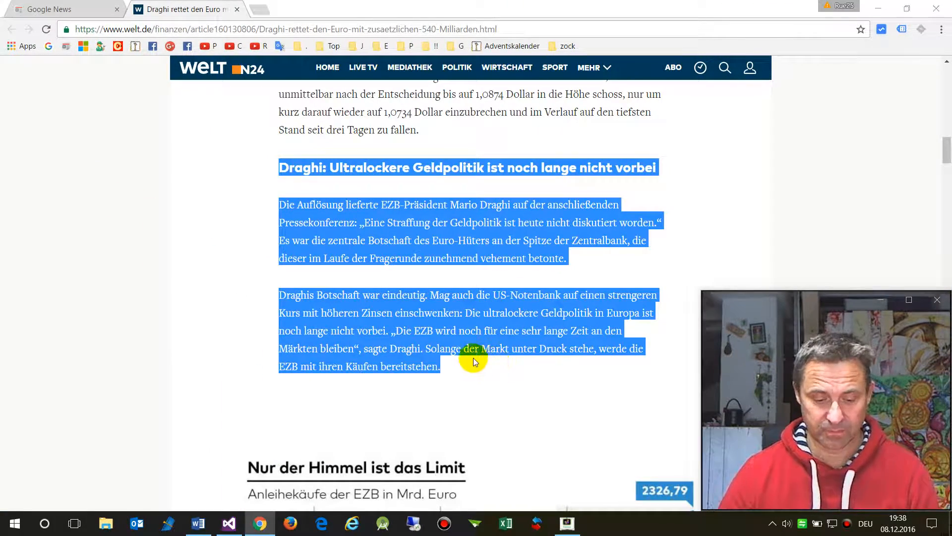
- Back in Word, replace the English paragraph above the code table with the copied German heading and two paragraphs
{"action": "key", "text": "alt+Tab"}
{"action": "key", "text": "alt+Tab"}
{"action": "key", "text": "alt+Tab"}
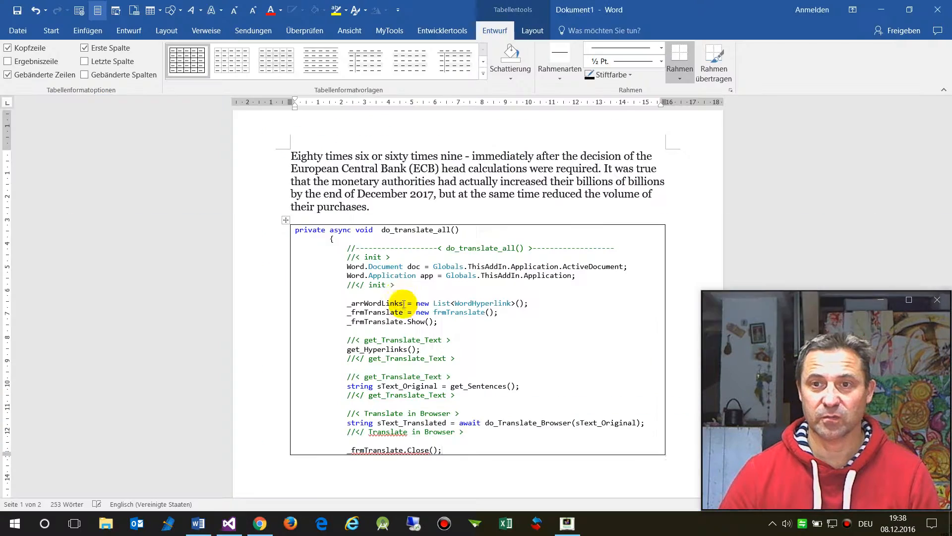
{"action": "left_click_drag", "start_coordinate": [291, 156], "coordinate": [389, 209]}
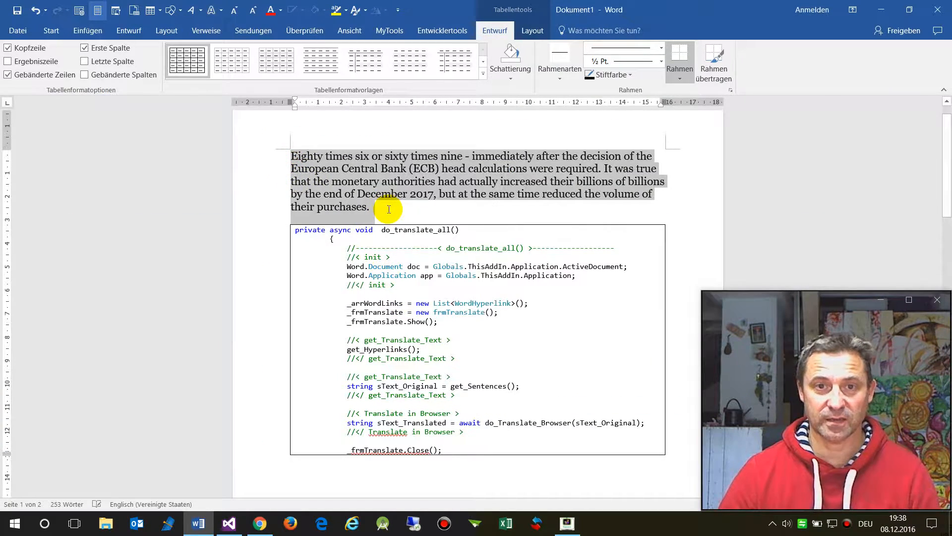
{"action": "key", "text": "ctrl+v"}
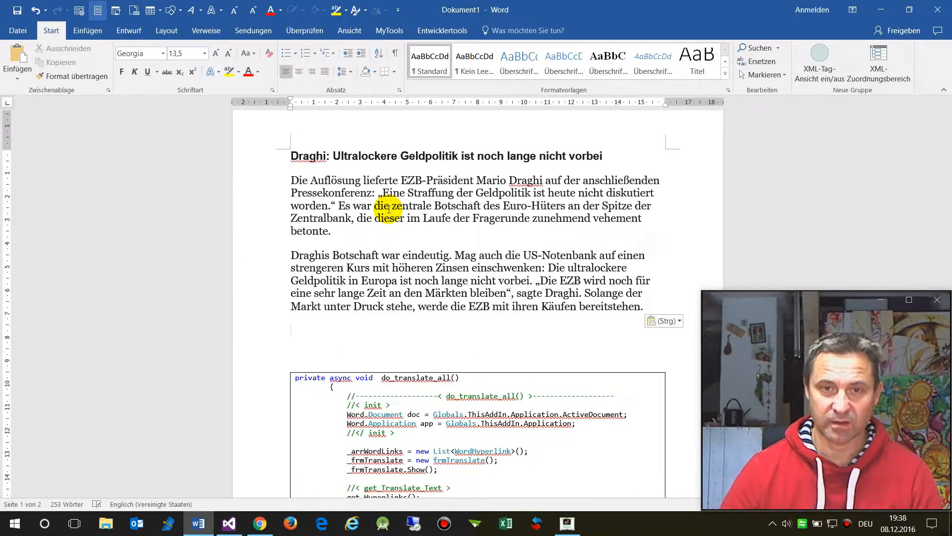
- Add a new paragraph reading "Link" below the German paragraph that ends with "betonte."
{"action": "left_click", "coordinate": [311, 236]}
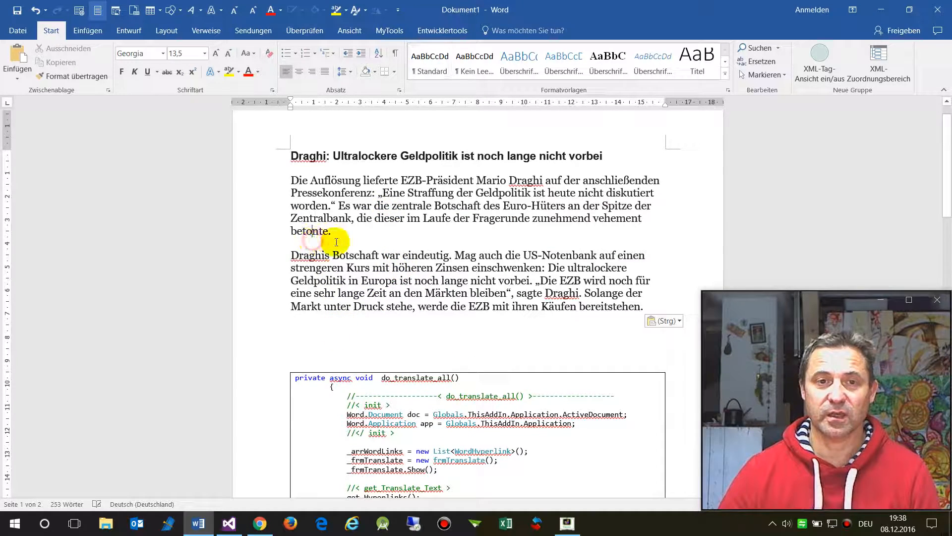
{"action": "key", "text": "Return"}
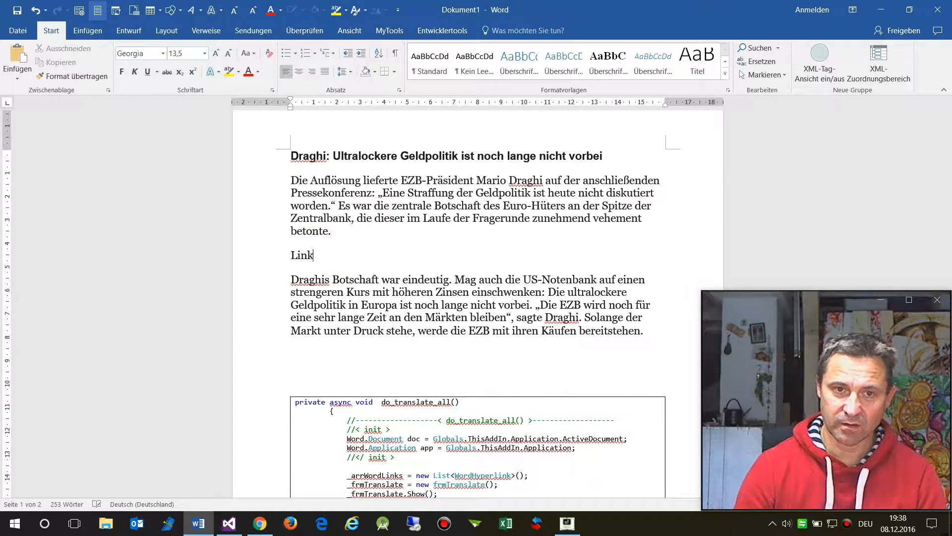
{"action": "type", "text": "Link"}
- Switch to the Chrome article and copy its full web address
{"action": "key", "text": "alt+Tab"}
{"action": "key", "text": "alt+Tab"}
{"action": "key", "text": "Tab"}
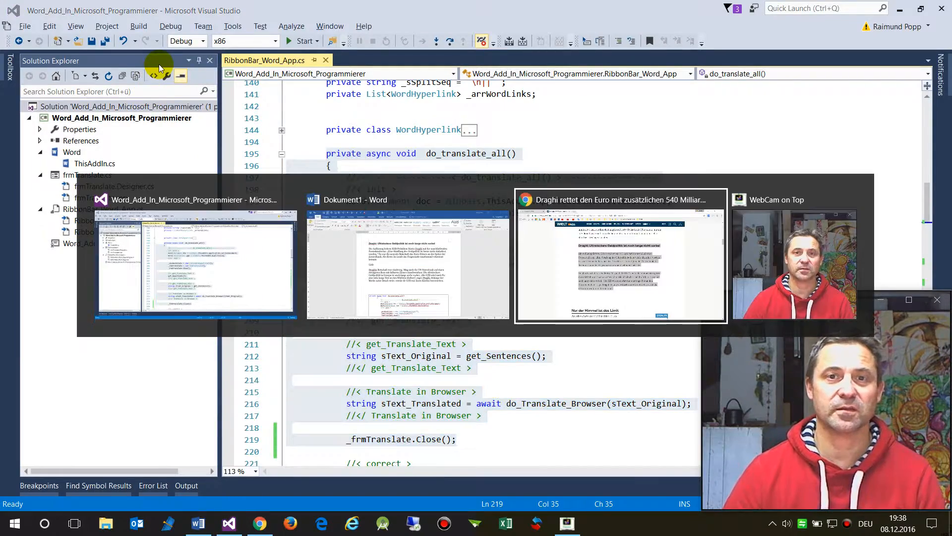
{"action": "left_click", "coordinate": [161, 30]}
{"action": "key", "text": "ctrl+c"}
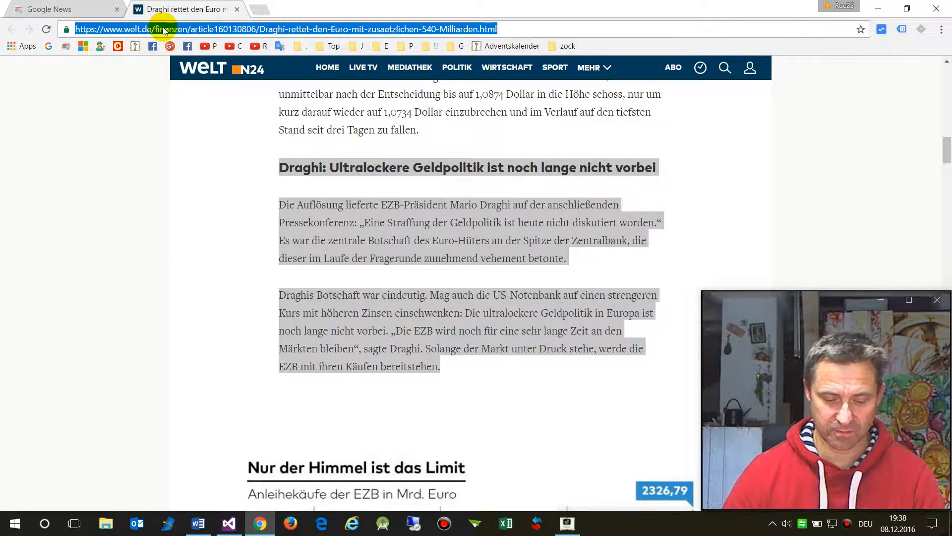
- Back in Word, add a colon after "Link" and paste the article's address as a hyperlink behind it
{"action": "key", "text": "alt+Tab"}
{"action": "key", "text": "alt+Tab"}
{"action": "key", "text": "Tab"}
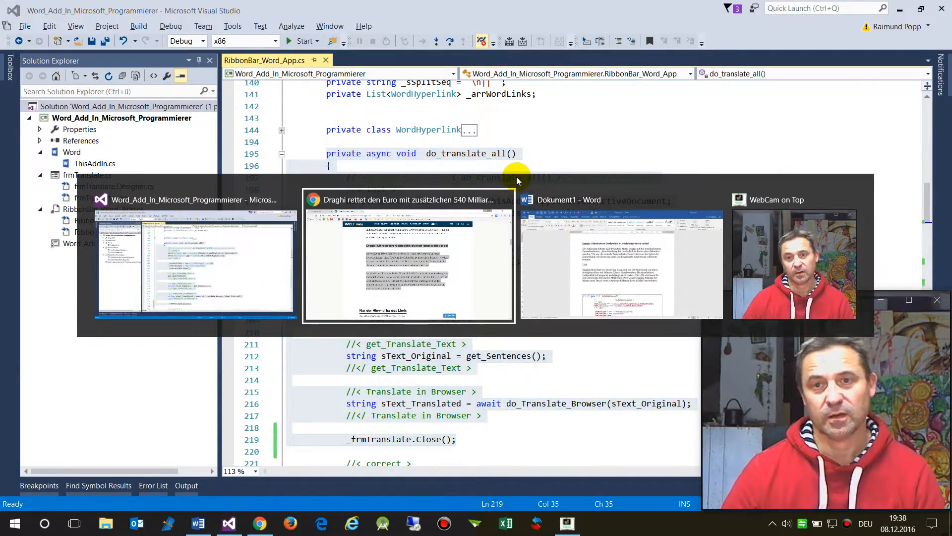
{"action": "type", "text": ":"}
{"action": "key", "text": "ctrl+v"}
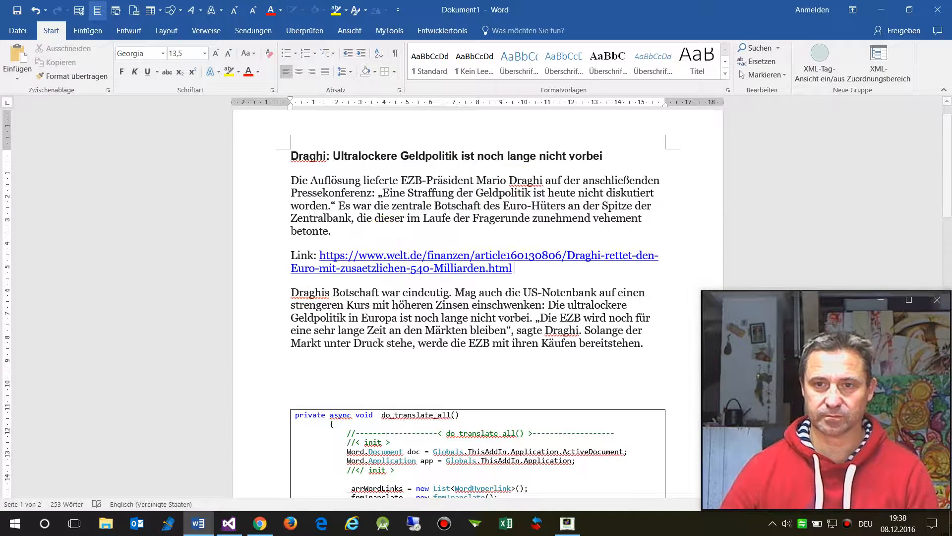
- Edit the pasted hyperlink so that its display text is "kurzer Text"
{"action": "right_click", "coordinate": [387, 258]}
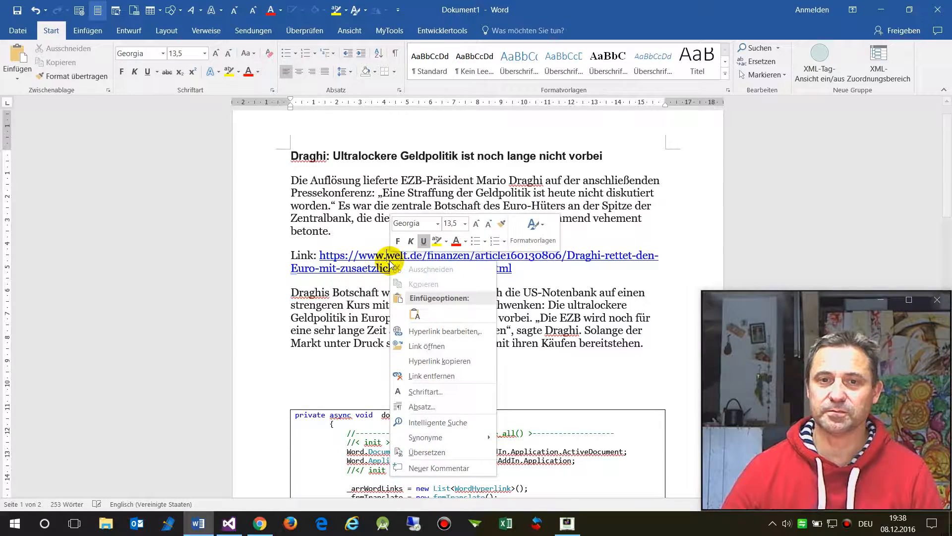
{"action": "left_click", "coordinate": [443, 333]}
{"action": "left_click_drag", "start_coordinate": [379, 170], "coordinate": [717, 161]}
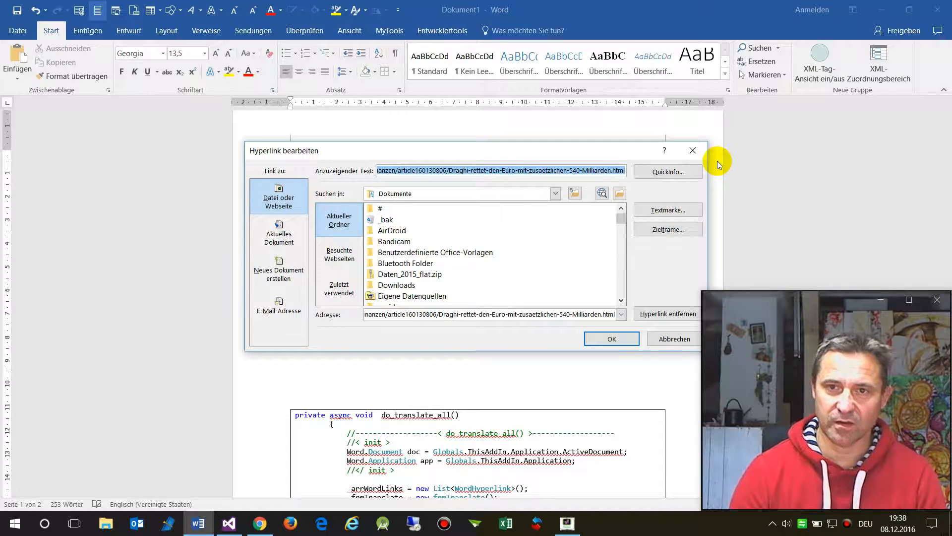
{"action": "type", "text": "kurzer Text"}
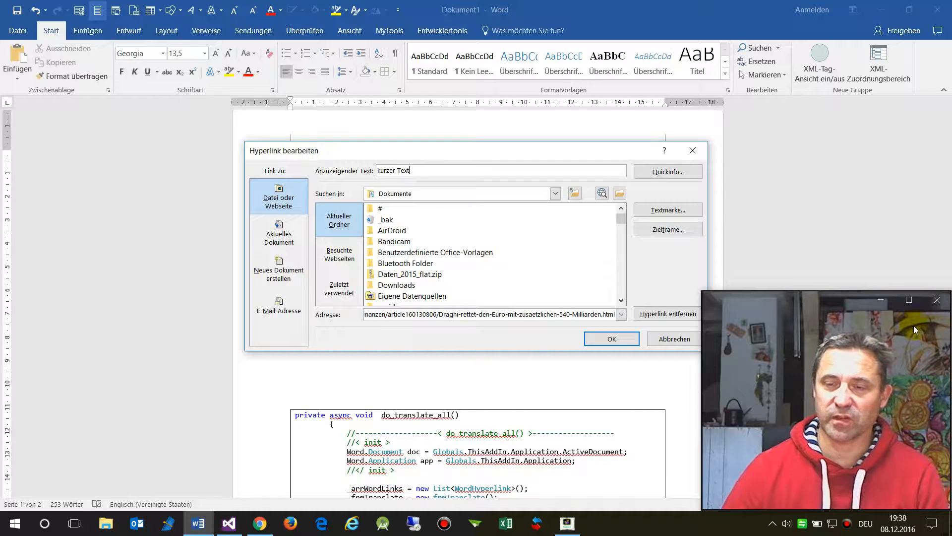
{"action": "left_click", "coordinate": [614, 339]}
{"action": "mouse_move", "coordinate": [361, 263]}
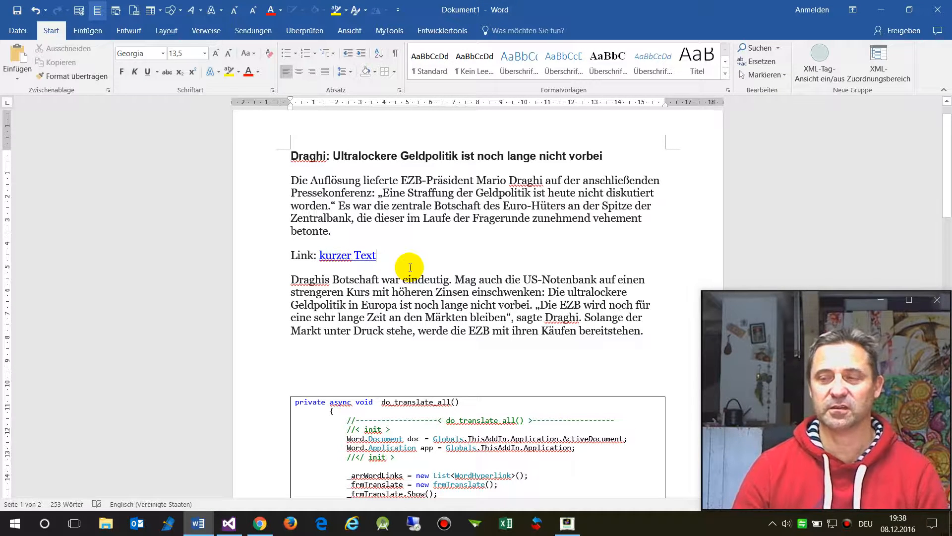
- Delete the empty paragraphs between the second German paragraph and the code table
{"action": "scroll", "coordinate": [323, 268], "scroll_direction": "down", "scroll_amount": 3}
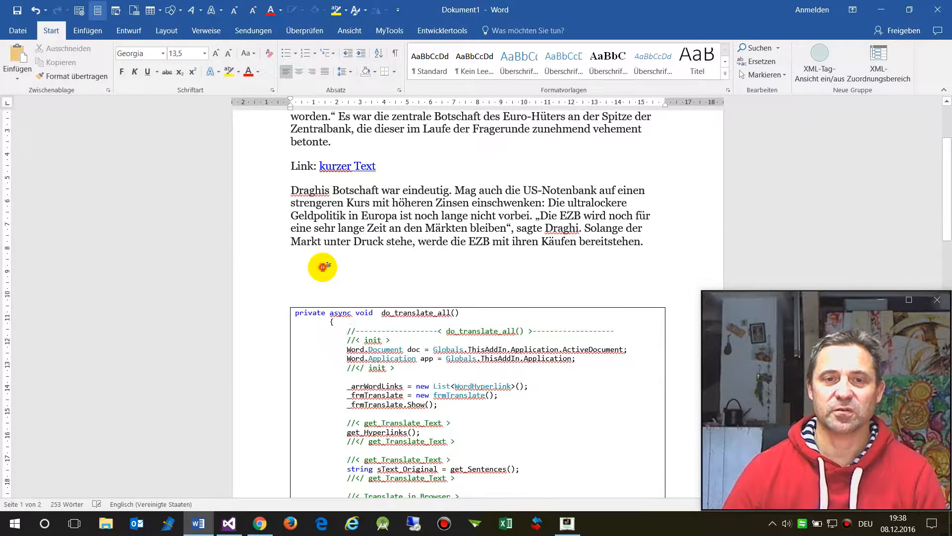
{"action": "key", "text": "Delete"}
{"action": "key", "text": "Delete"}
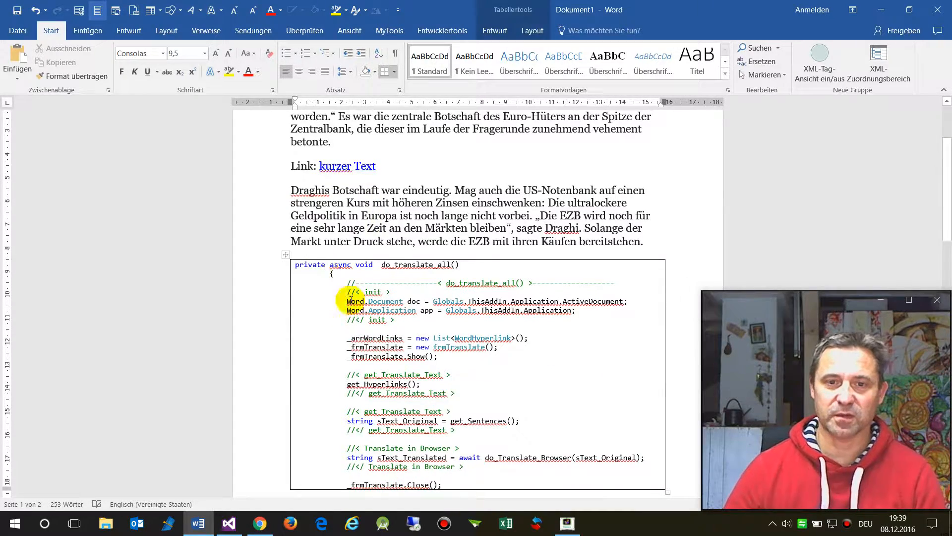
- Shrink the euro chart picture on the second page proportionally to a width of about 8 cm
{"action": "scroll", "coordinate": [364, 357], "scroll_direction": "down", "scroll_amount": 15}
{"action": "left_click", "coordinate": [478, 356]}
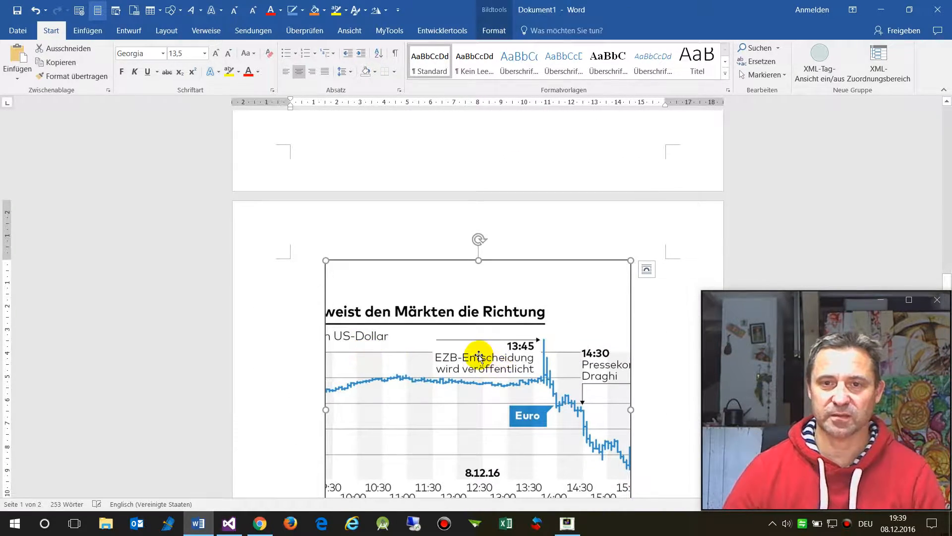
{"action": "left_click_drag", "start_coordinate": [629, 260], "coordinate": [478, 374]}
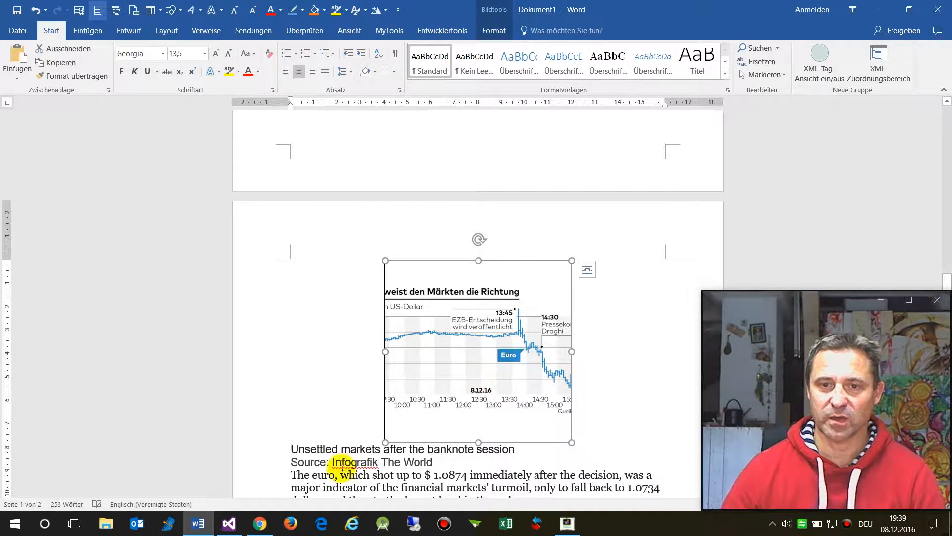
- Delete all text below the chart, from "Unsettled markets after the banknote session" to the end of the document
{"action": "left_click", "coordinate": [293, 449]}
{"action": "scroll", "coordinate": [350, 412], "scroll_direction": "down", "scroll_amount": 8}
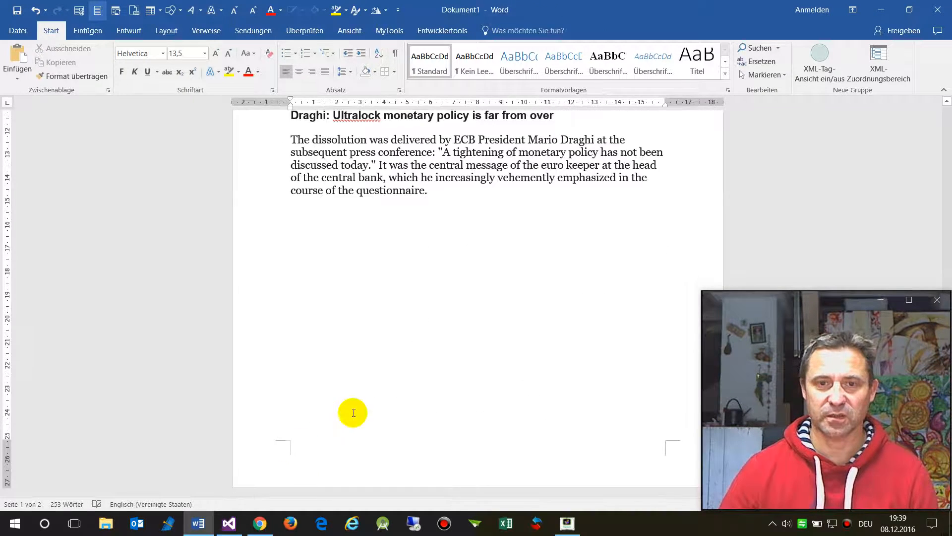
{"action": "left_click", "coordinate": [532, 252], "text": "shift"}
{"action": "key", "text": "Delete"}
{"action": "scroll", "coordinate": [535, 261], "scroll_direction": "up", "scroll_amount": 8}
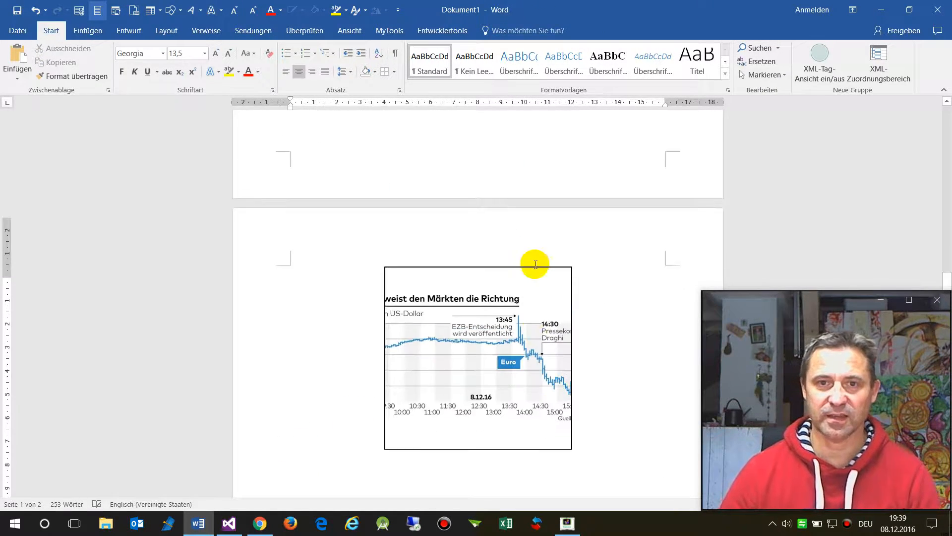
- Move the chart picture up between the code table and the paragraph beginning "Instead of 80"
{"action": "left_click", "coordinate": [431, 347]}
{"action": "key", "text": "Delete"}
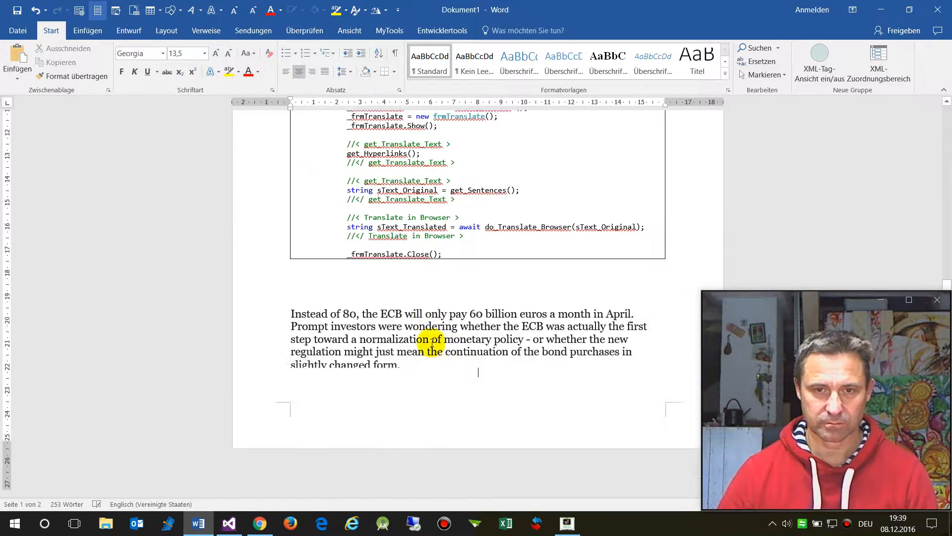
{"action": "key", "text": "ctrl+v"}
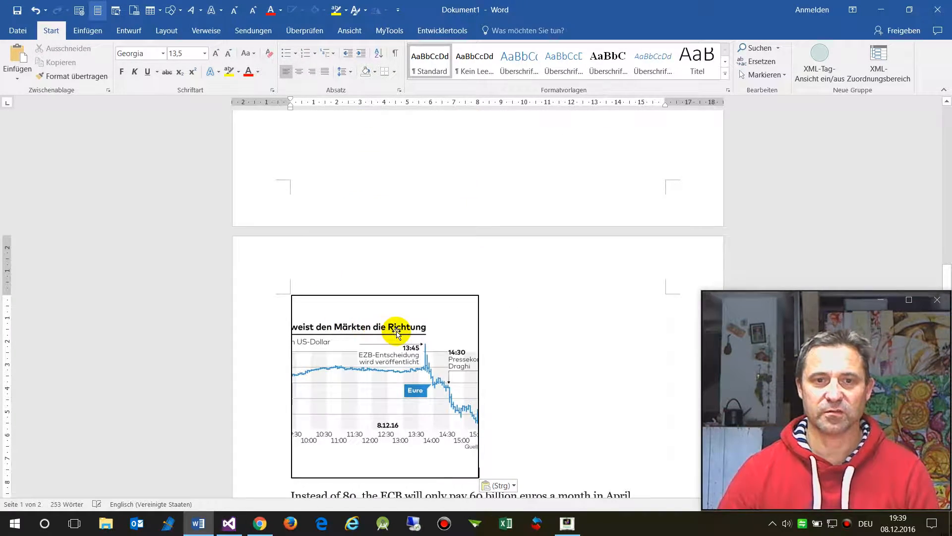
- Delete the table's code lines from _arrWordLinks through the "Translate in Browser" block, and remove the "Instead of 80" paragraph below the chart
{"action": "scroll", "coordinate": [397, 332], "scroll_direction": "up", "scroll_amount": 15}
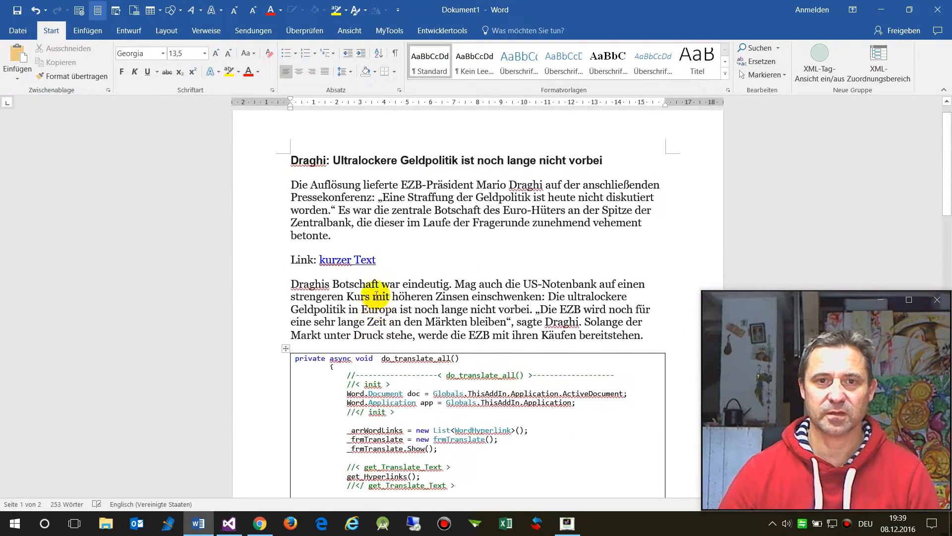
{"action": "scroll", "coordinate": [352, 283], "scroll_direction": "down", "scroll_amount": 8}
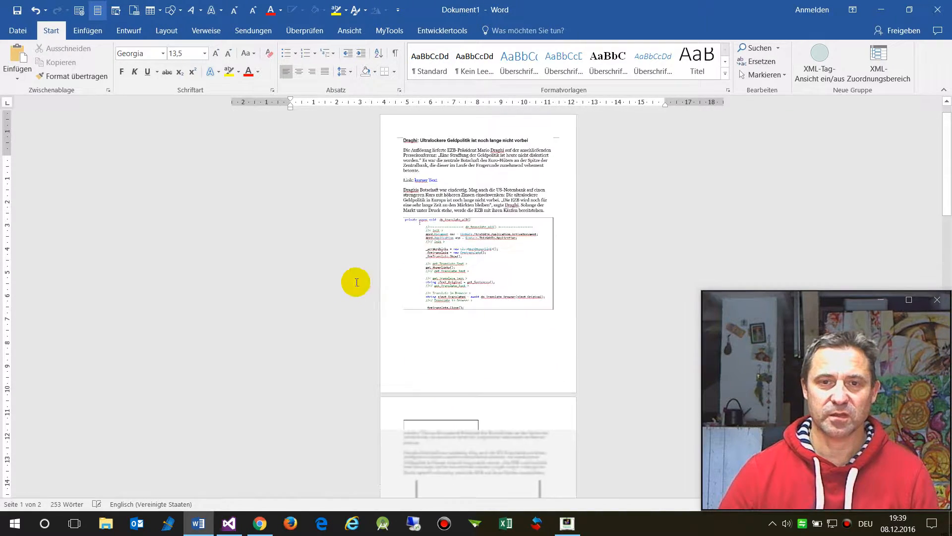
{"action": "left_click_drag", "start_coordinate": [478, 298], "coordinate": [406, 246]}
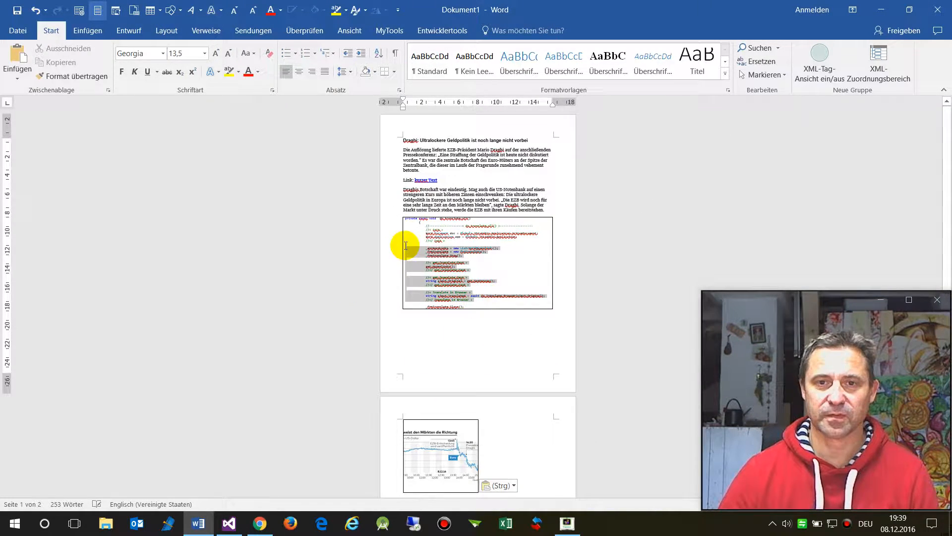
{"action": "key", "text": "Delete"}
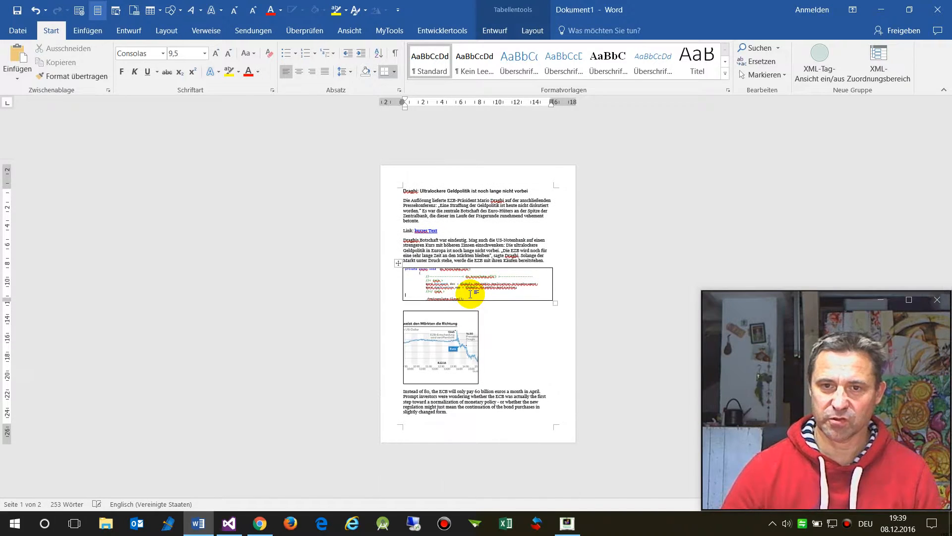
{"action": "left_click_drag", "start_coordinate": [397, 389], "coordinate": [428, 409]}
{"action": "key", "text": "Delete"}
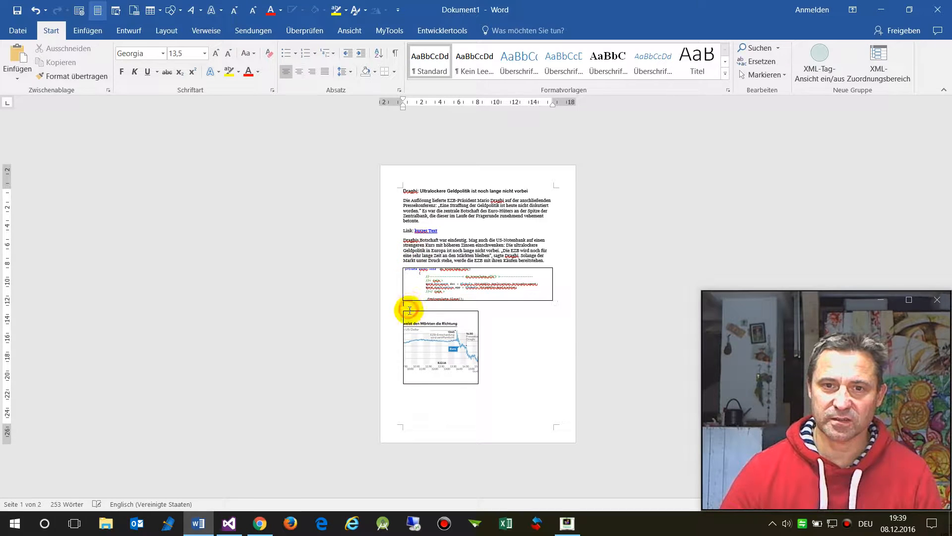
- Insert empty paragraphs between the code table and the chart and add the caption "Mein Bild" above the chart
{"action": "scroll", "coordinate": [409, 310], "scroll_direction": "up", "scroll_amount": 6}
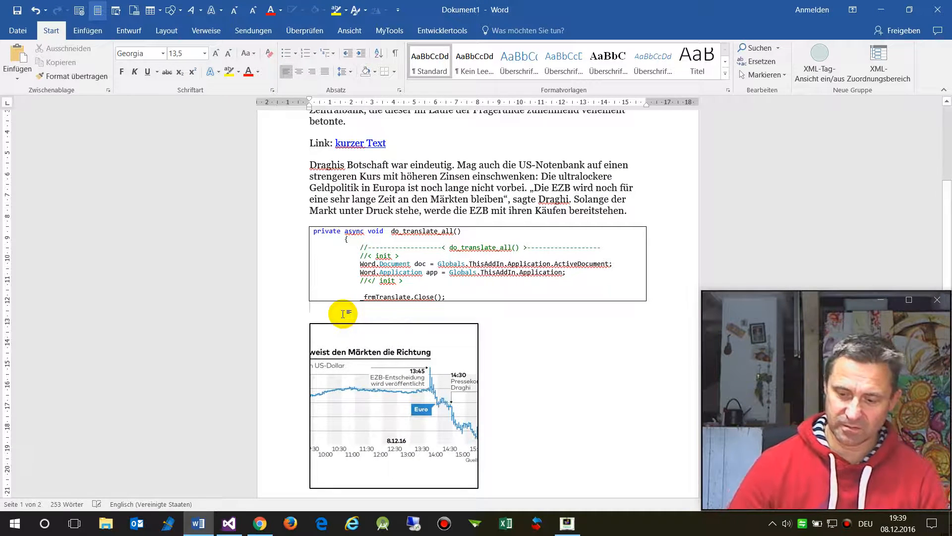
{"action": "key", "text": "Return"}
{"action": "key", "text": "Return"}
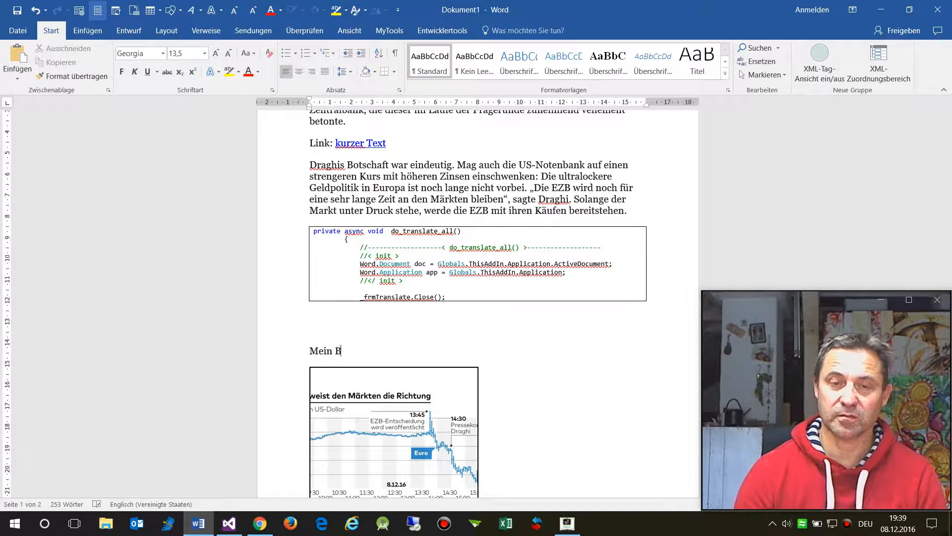
- Insert two paragraphs after the text ending "bereitstehen." and add the caption "Meine Tabelle" directly above the code table
{"action": "key", "text": "Up"}
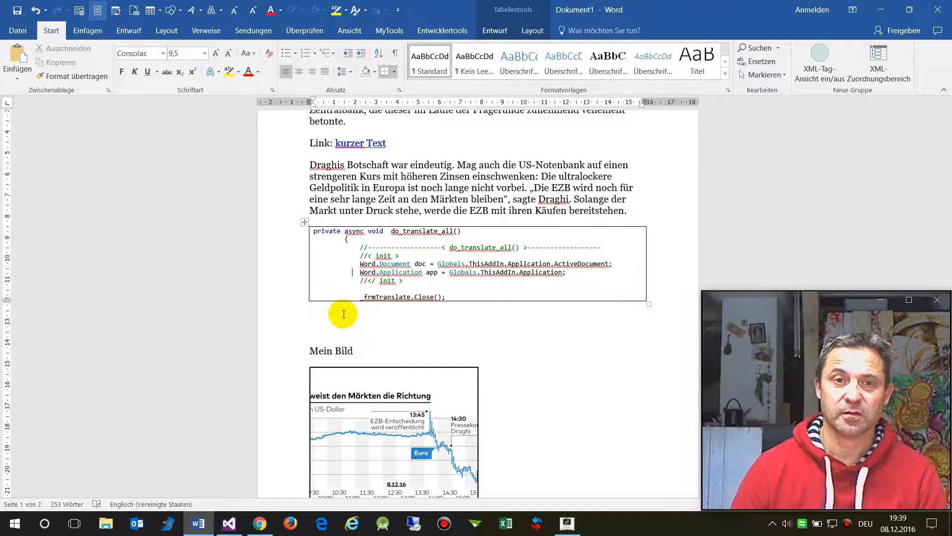
{"action": "key", "text": "Up"}
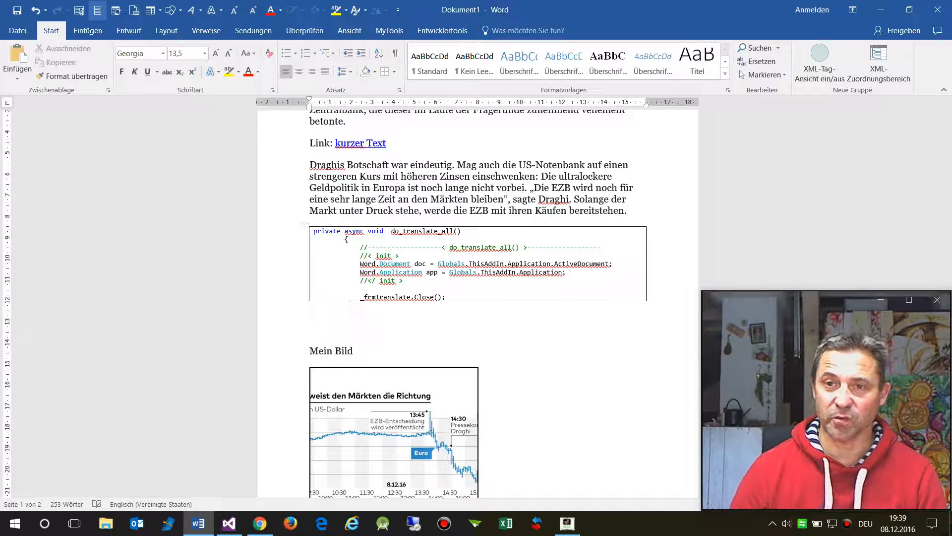
{"action": "key", "text": "Return"}
{"action": "key", "text": "Return"}
{"action": "type", "text": "Meine"}
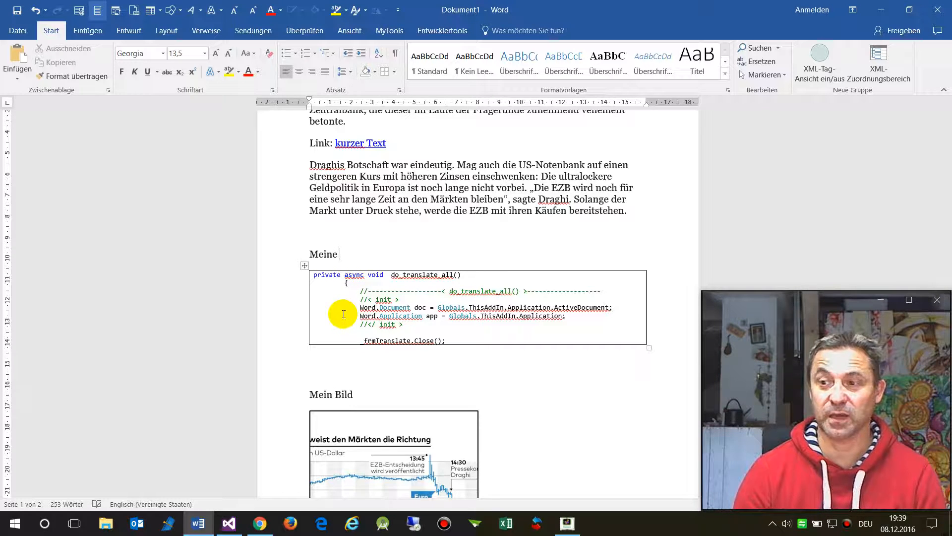
{"action": "type", "text": "Tabelle"}
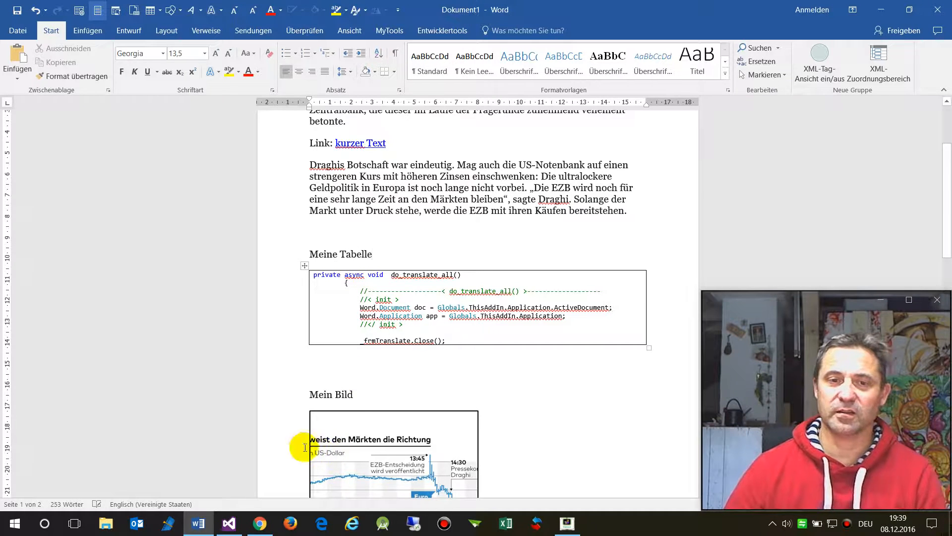
- Remove the surplus empty paragraph between the code table and the "Mein Bild" caption
{"action": "scroll", "coordinate": [347, 377], "scroll_direction": "down", "scroll_amount": 3}
{"action": "left_click", "coordinate": [373, 322]}
{"action": "key", "text": "BackSpace"}
{"action": "key", "text": "BackSpace"}
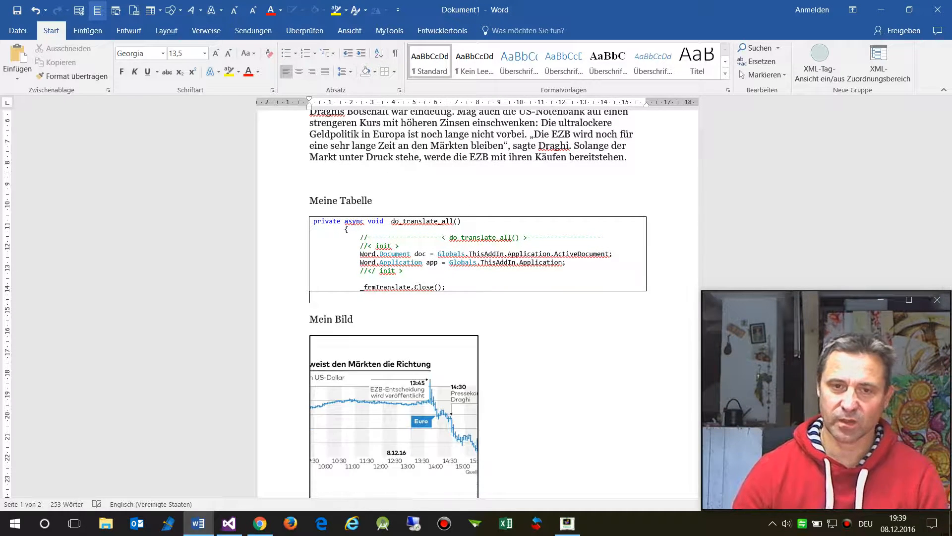
- Colour the word "Draghi" at the start of the document heading red
{"action": "scroll", "coordinate": [378, 248], "scroll_direction": "up", "scroll_amount": 10}
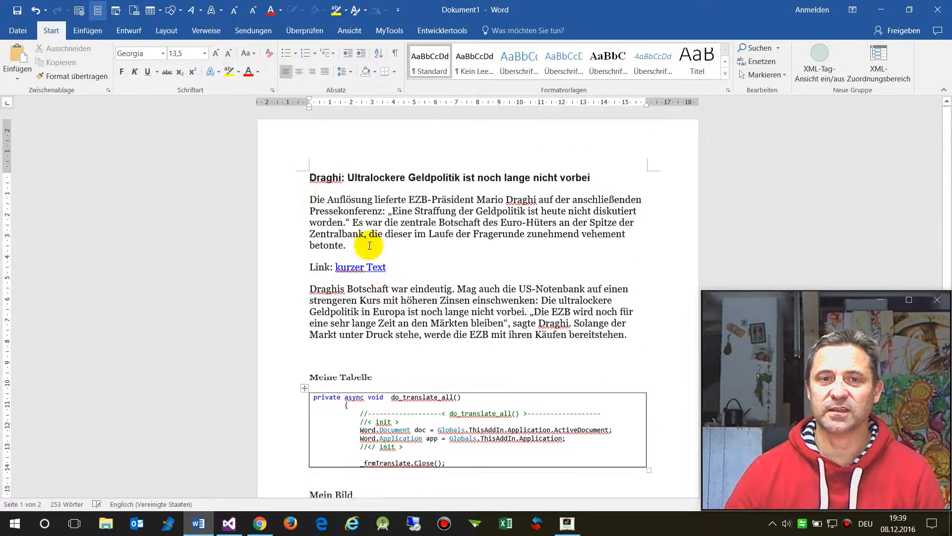
{"action": "double_click", "coordinate": [320, 178]}
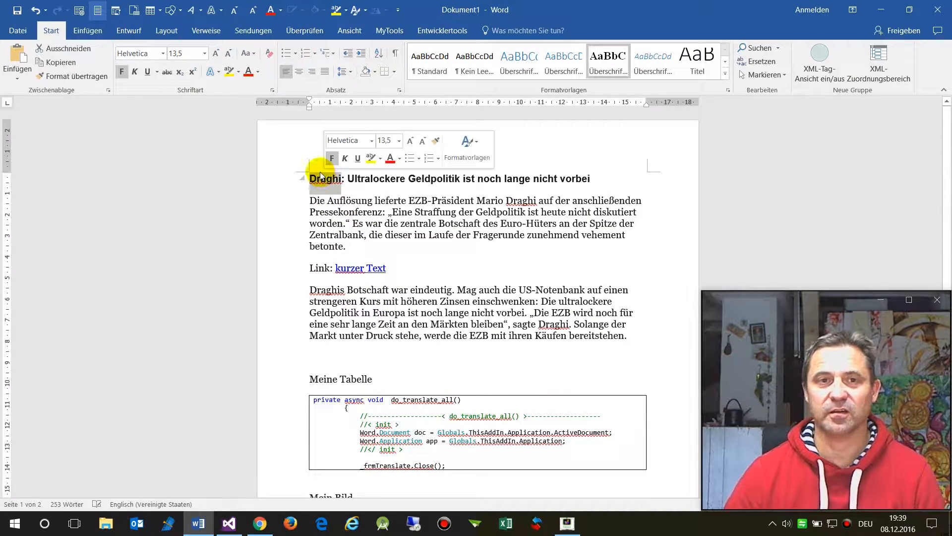
{"action": "left_click", "coordinate": [390, 158]}
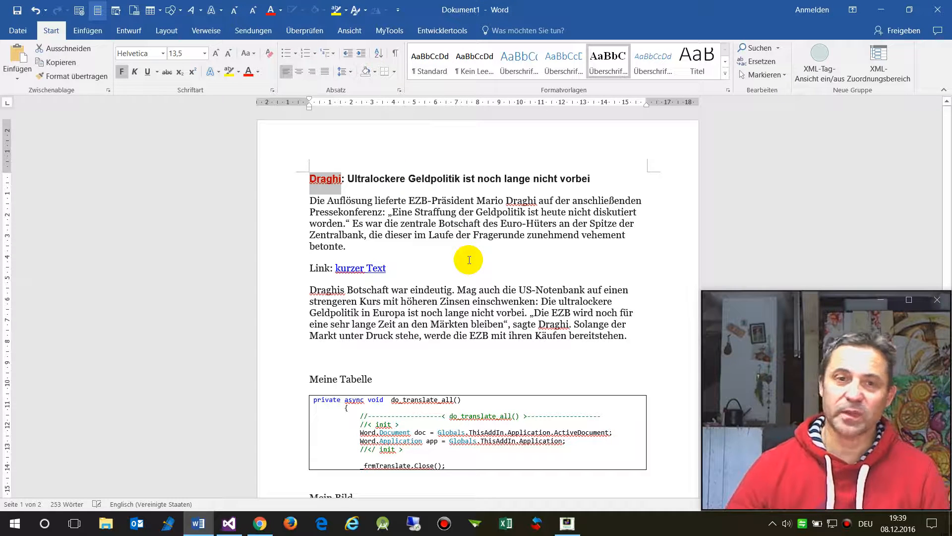
- Show the MyTools add-in commands, and look up the word "Die" with Word's built-in translation before closing its pane
{"action": "left_click", "coordinate": [389, 31]}
{"action": "left_click", "coordinate": [385, 66]}
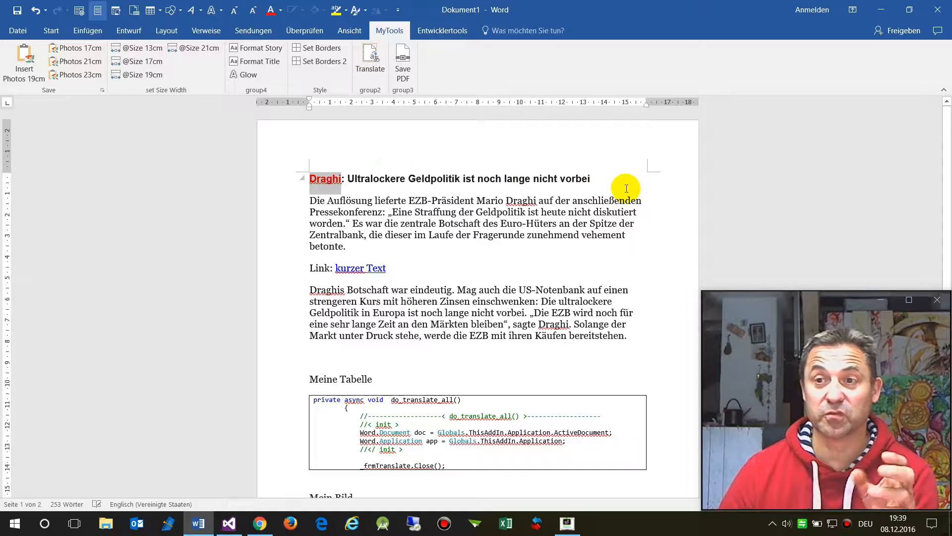
{"action": "right_click", "coordinate": [549, 301]}
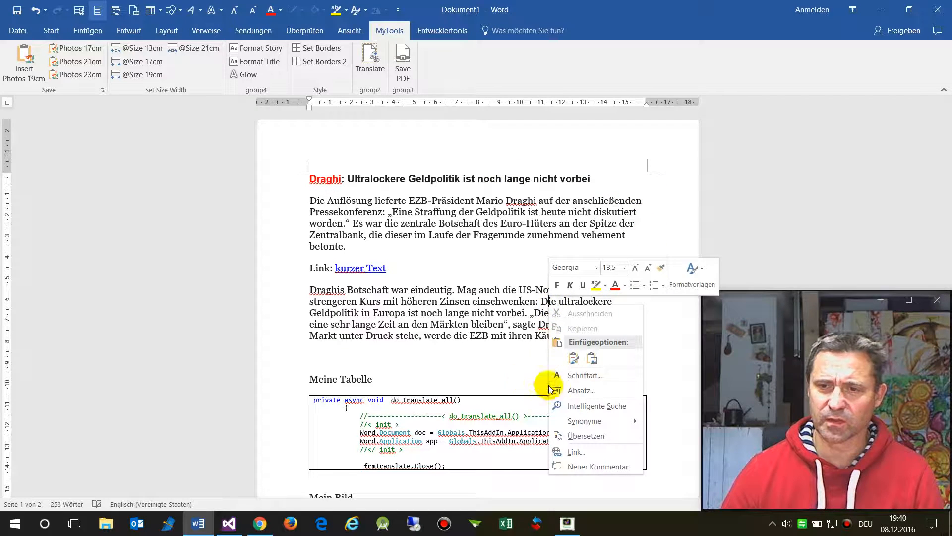
{"action": "left_click", "coordinate": [583, 435]}
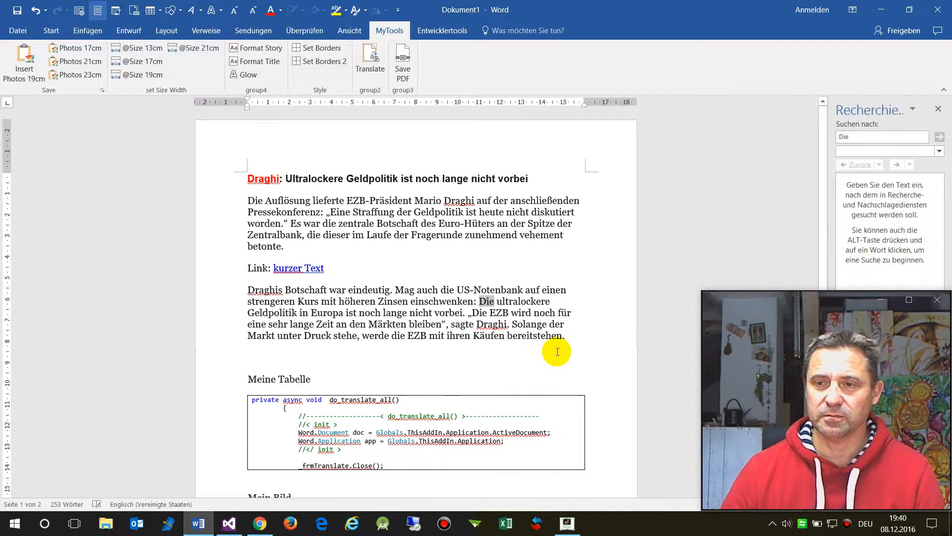
{"action": "left_click_drag", "start_coordinate": [702, 291], "coordinate": [794, 399]}
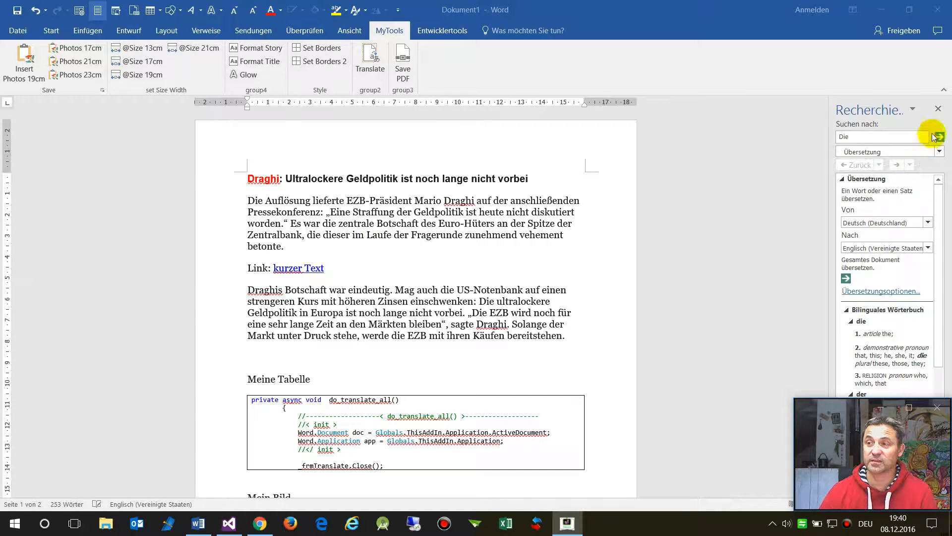
{"action": "left_click", "coordinate": [939, 110]}
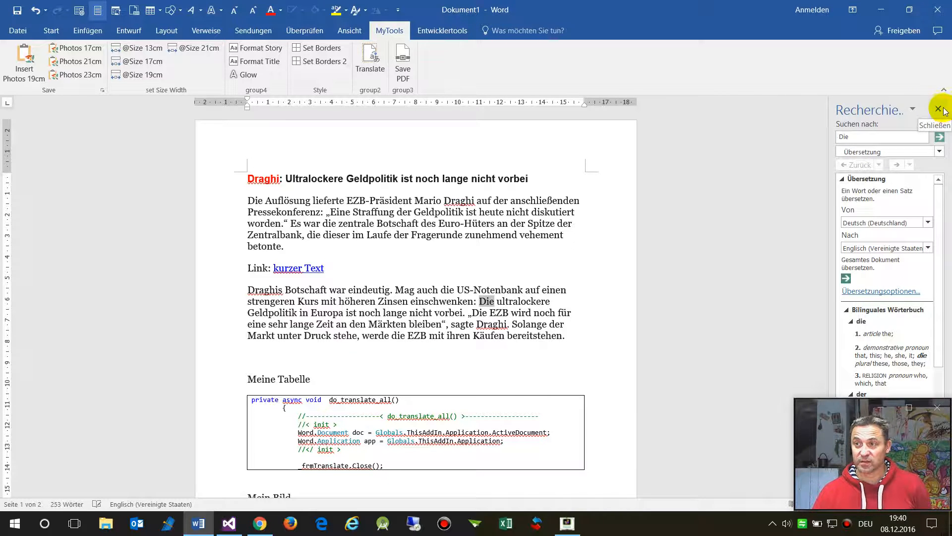
{"action": "left_click", "coordinate": [939, 109]}
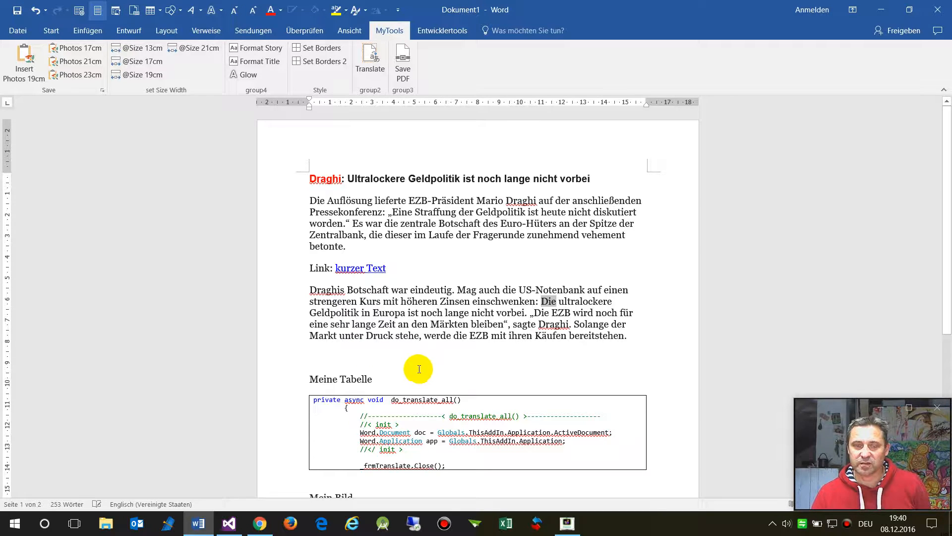
- Translate the whole German document into English with the custom MyTools Translate command
{"action": "left_click", "coordinate": [325, 366]}
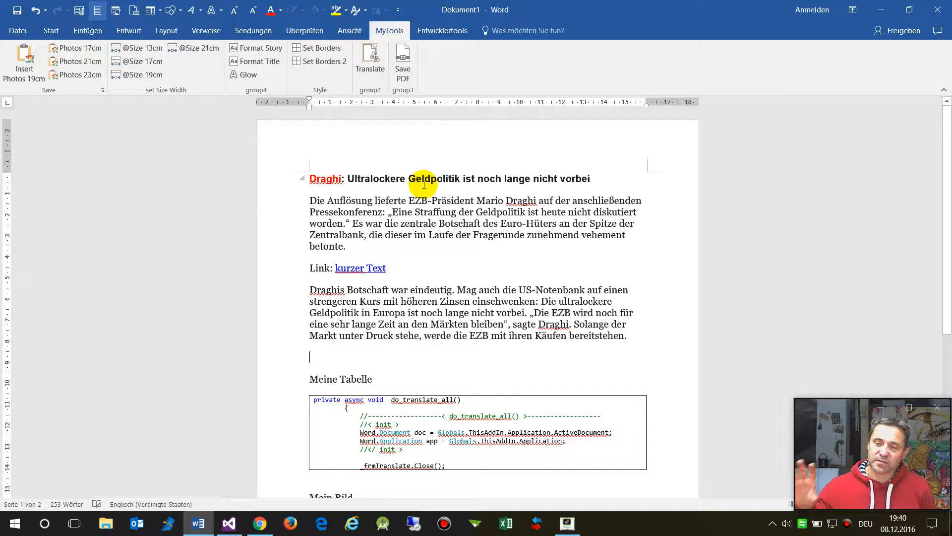
{"action": "left_click", "coordinate": [370, 68]}
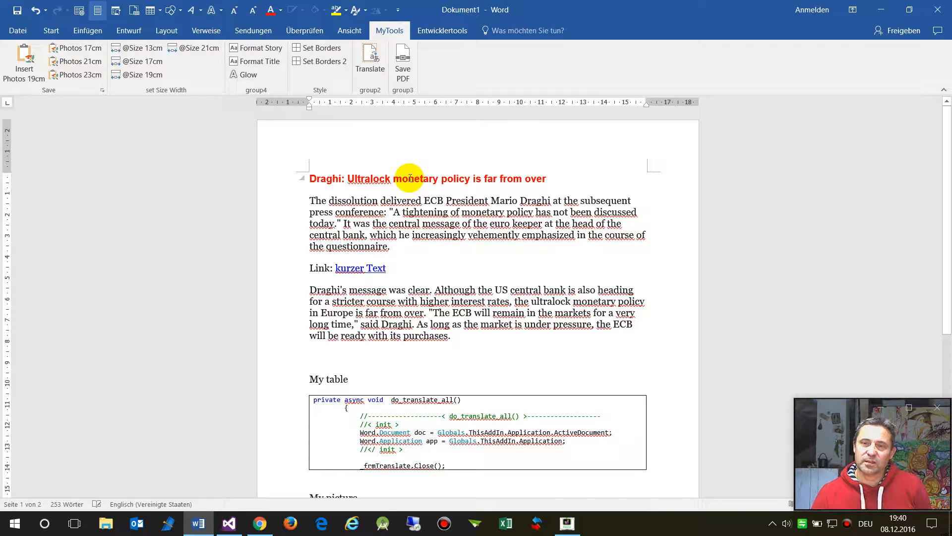
- Examine the translated document from the heading and hyperlink down to the code table, captions and chart picture
{"action": "mouse_move", "coordinate": [372, 269]}
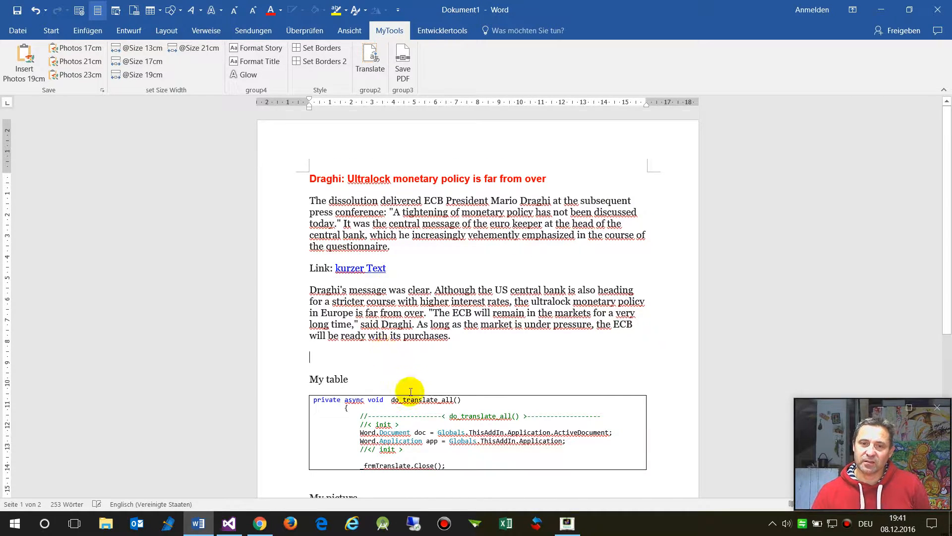
{"action": "scroll", "coordinate": [410, 391], "scroll_direction": "down", "scroll_amount": 2}
{"action": "scroll", "coordinate": [433, 336], "scroll_direction": "down", "scroll_amount": 2}
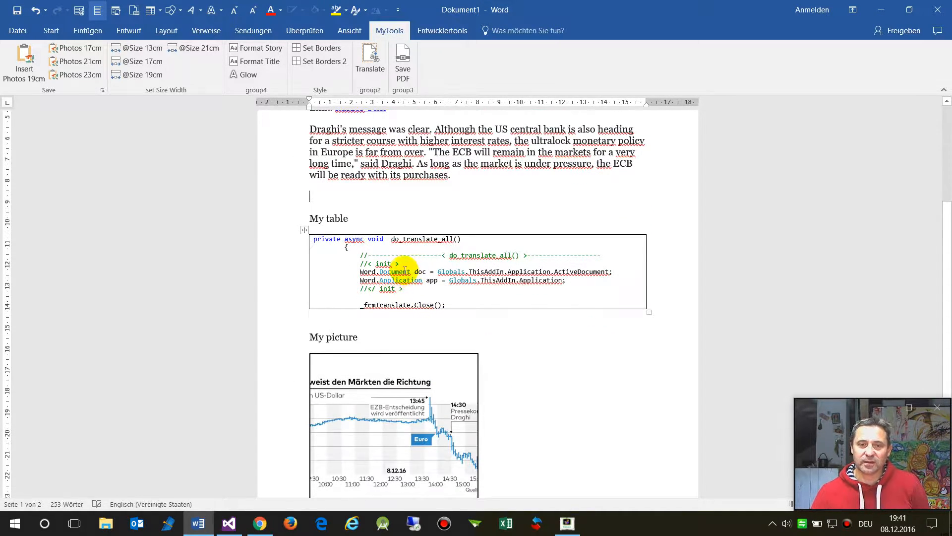
{"action": "scroll", "coordinate": [396, 293], "scroll_direction": "down", "scroll_amount": 2}
{"action": "scroll", "coordinate": [382, 345], "scroll_direction": "down", "scroll_amount": 1}
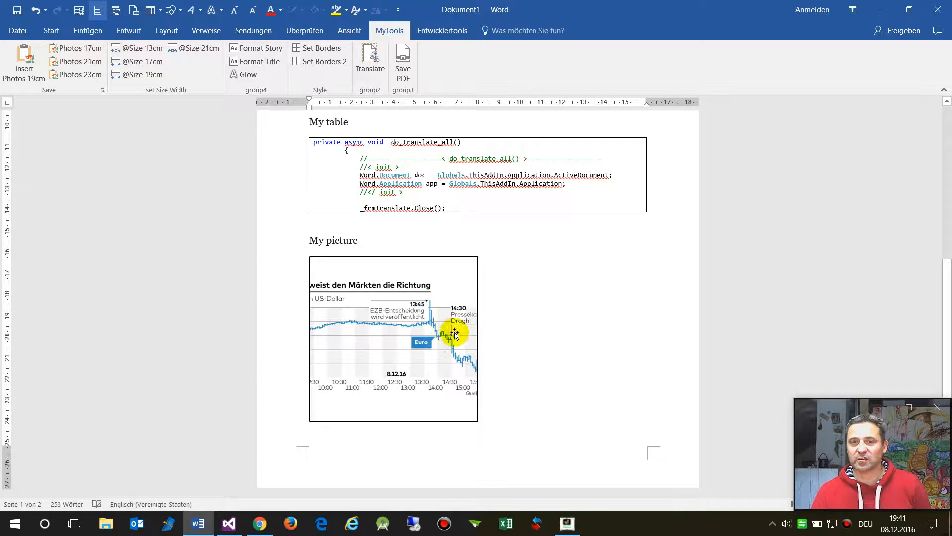
{"action": "scroll", "coordinate": [485, 324], "scroll_direction": "up", "scroll_amount": 5}
{"action": "scroll", "coordinate": [489, 206], "scroll_direction": "down", "scroll_amount": 3}
{"action": "left_click", "coordinate": [369, 58]}
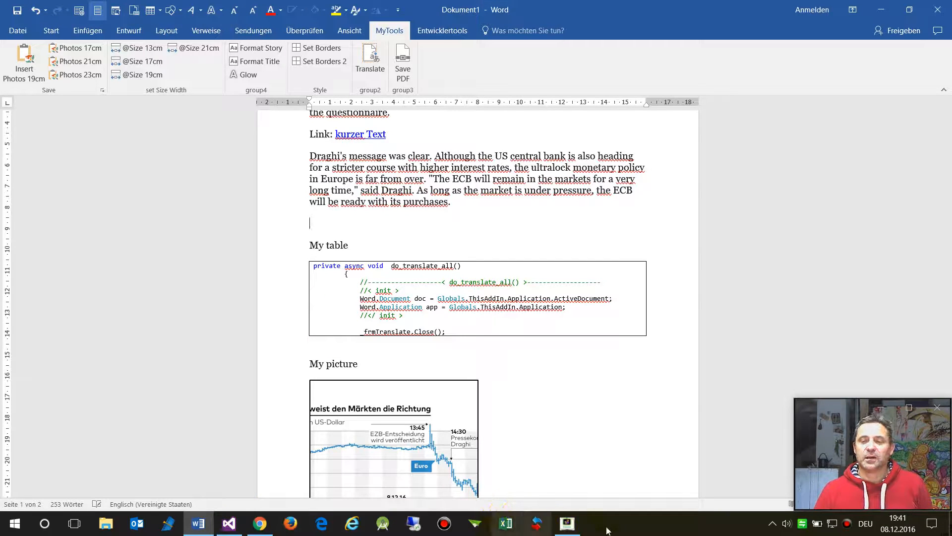
- Switch to Visual Studio and examine the do_translate_all() method and its helper methods in RibbonBar_Word_App.cs
{"action": "left_click", "coordinate": [228, 523]}
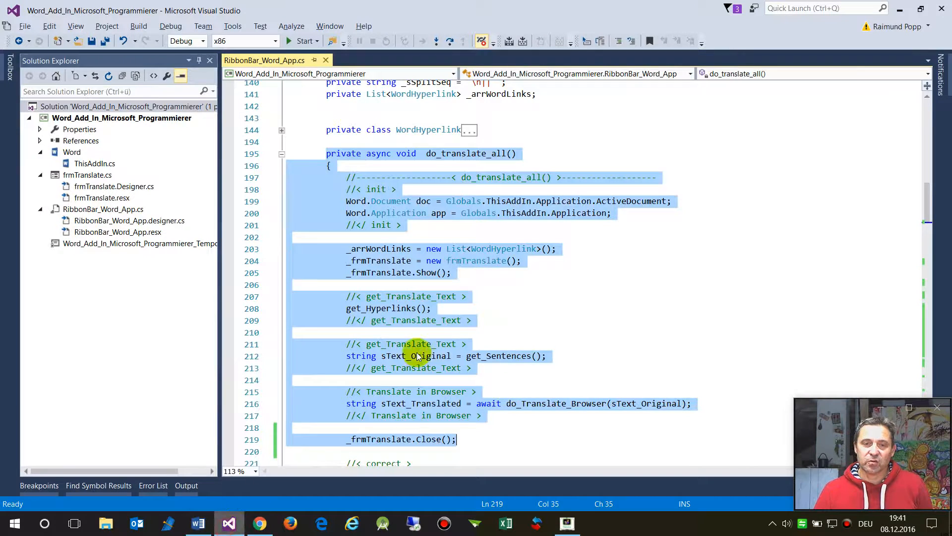
{"action": "left_click", "coordinate": [621, 296]}
{"action": "scroll", "coordinate": [619, 296], "scroll_direction": "down", "scroll_amount": 6}
{"action": "scroll", "coordinate": [439, 318], "scroll_direction": "down", "scroll_amount": 13}
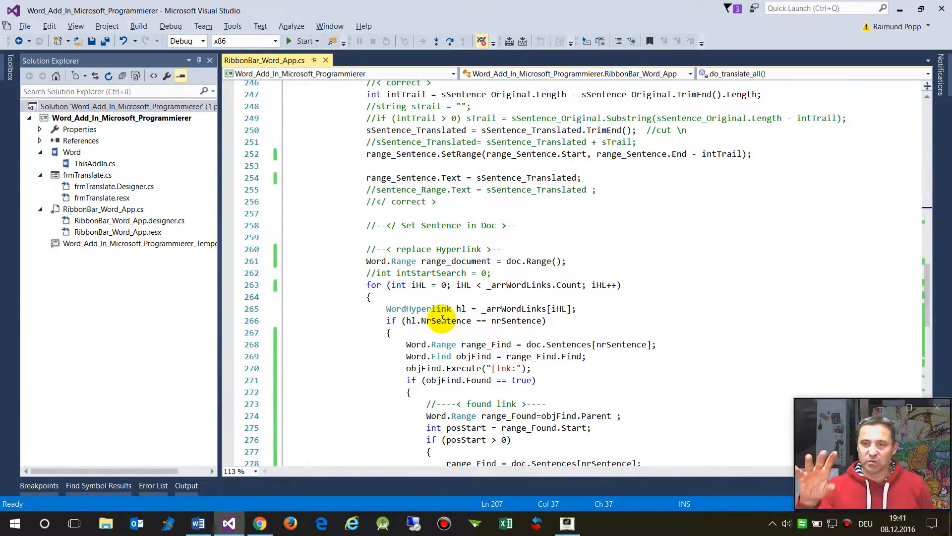
{"action": "scroll", "coordinate": [447, 322], "scroll_direction": "down", "scroll_amount": 20}
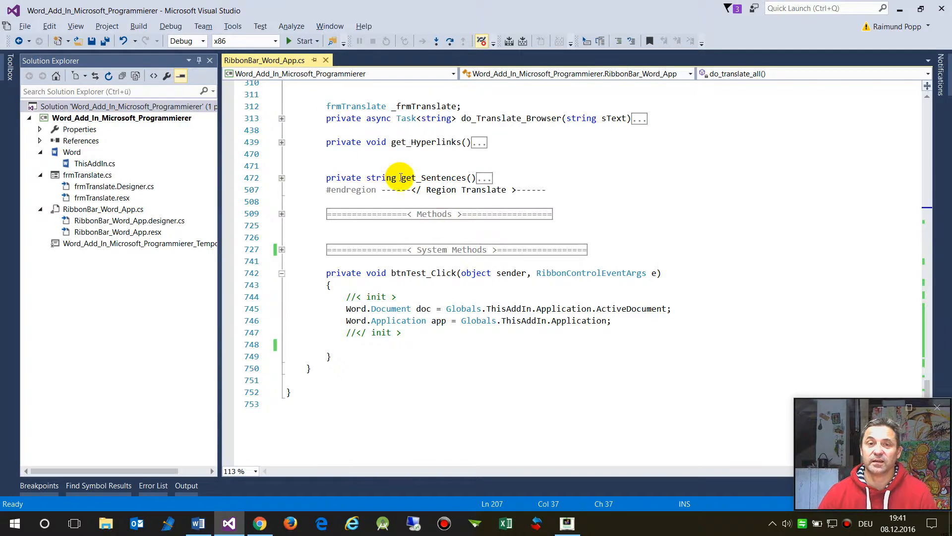
{"action": "scroll", "coordinate": [399, 177], "scroll_direction": "up", "scroll_amount": 7}
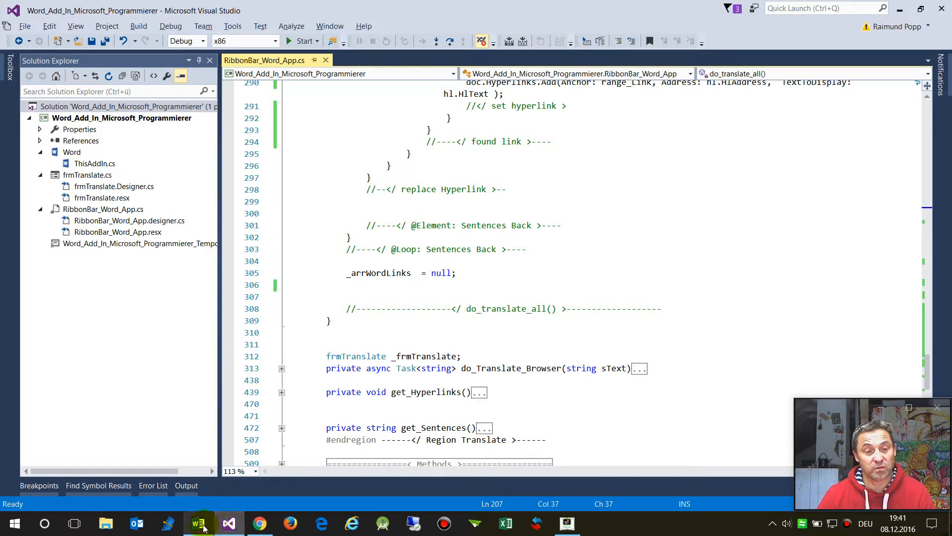
- Switch to Chrome and look through the WELT article around the "Draghi weist den Märkten die Richtung" chart
{"action": "left_click", "coordinate": [260, 523]}
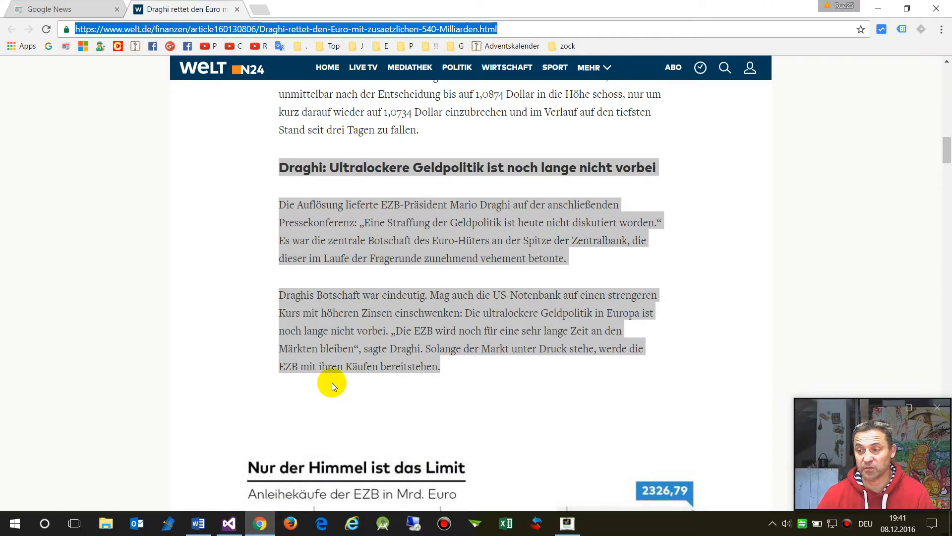
{"action": "scroll", "coordinate": [331, 382], "scroll_direction": "up", "scroll_amount": 16}
{"action": "scroll", "coordinate": [332, 382], "scroll_direction": "down", "scroll_amount": 8}
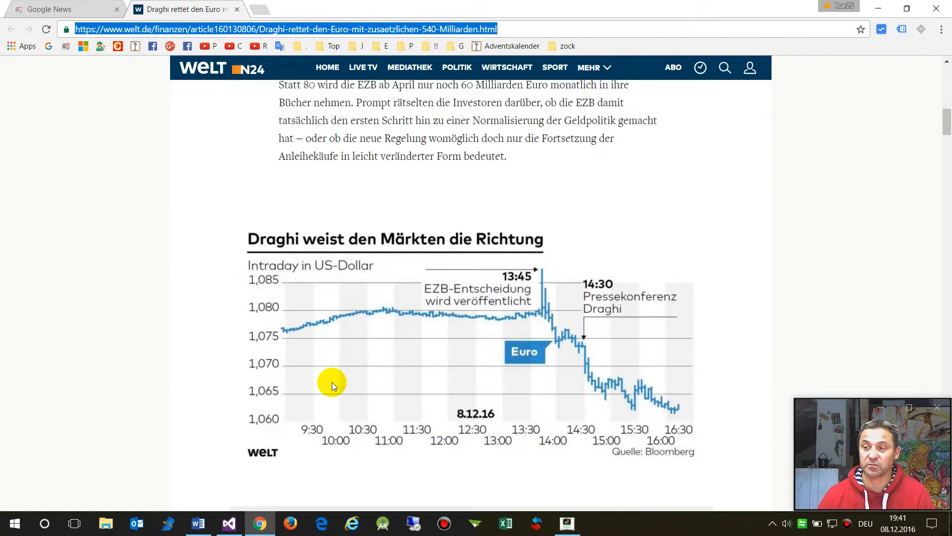